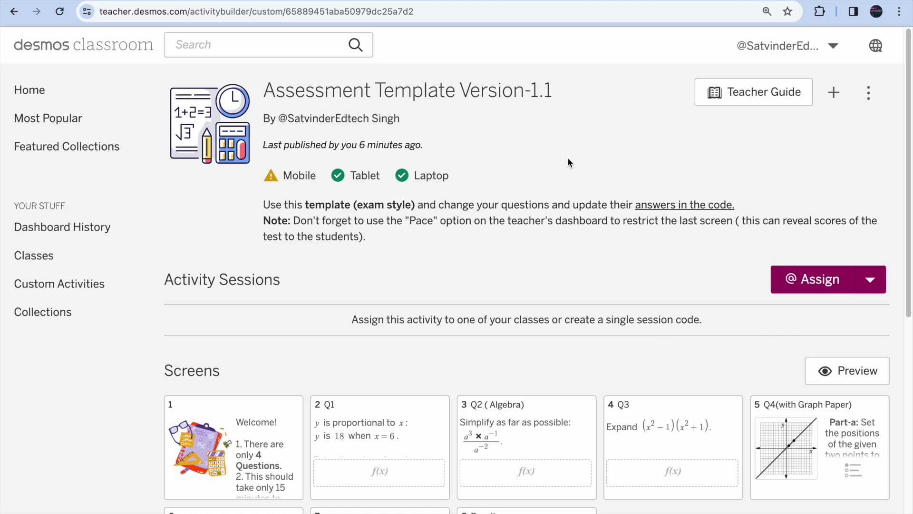
Step: Open the assessment's student preview full screen, showing the Welcome screen
drag(267, 90, 569, 97)
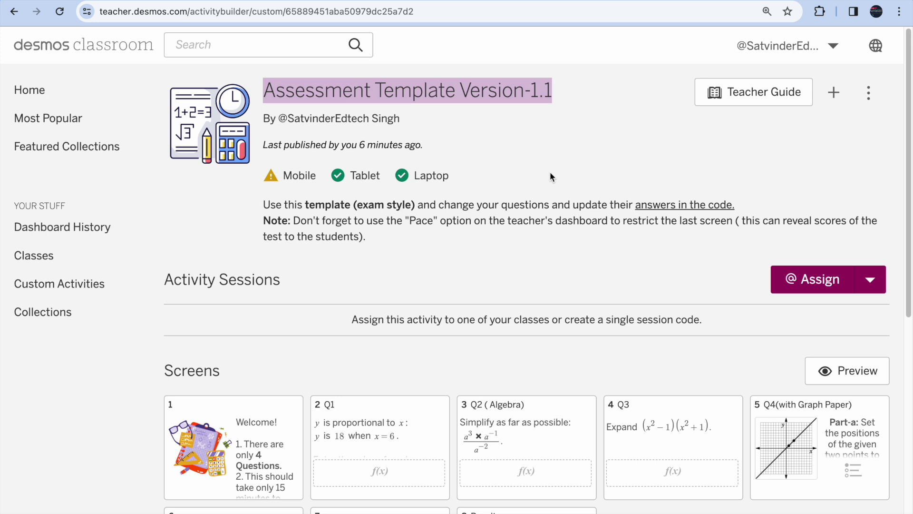
click(522, 180)
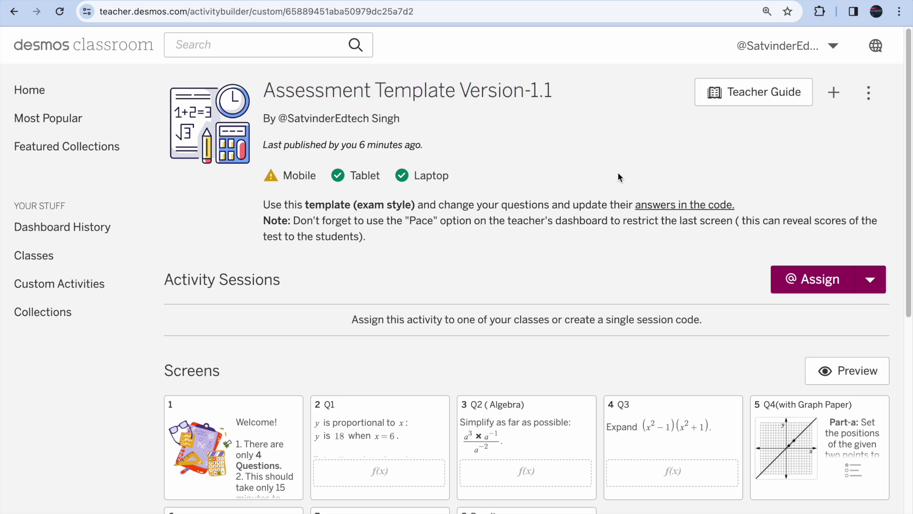
click(829, 375)
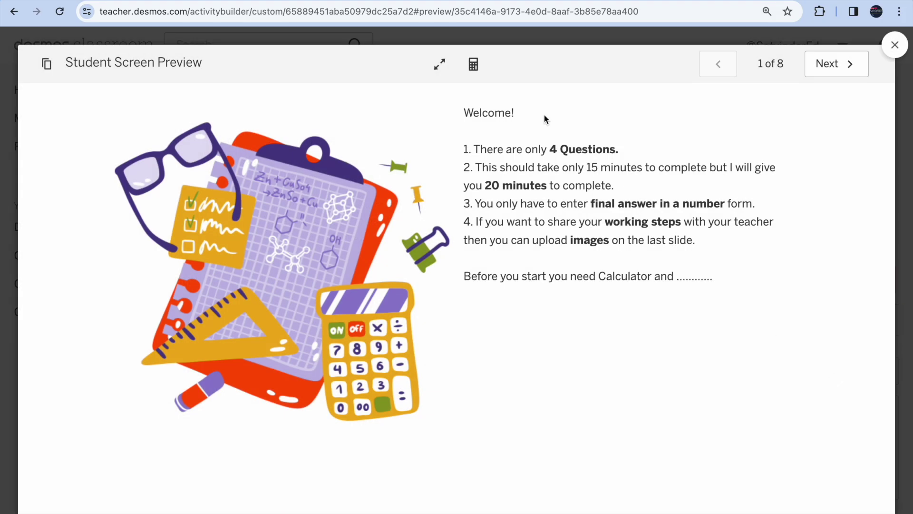
click(439, 65)
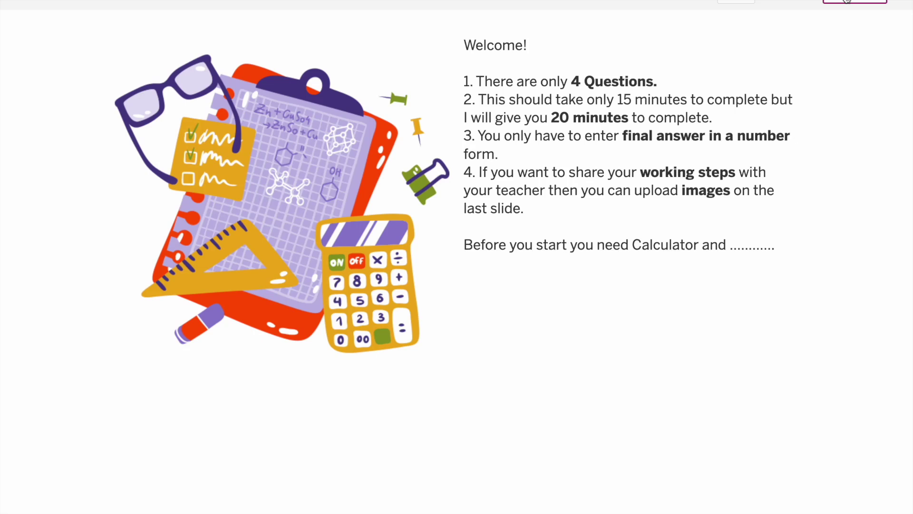
Step: On Q1, submit 9 as the answer, then advance to Q2 (Algebra)
click(847, 0)
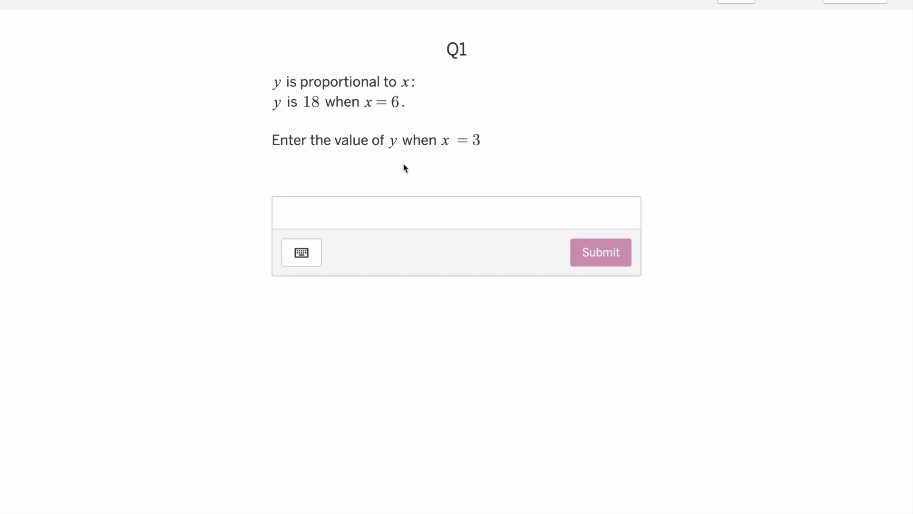
click(385, 208)
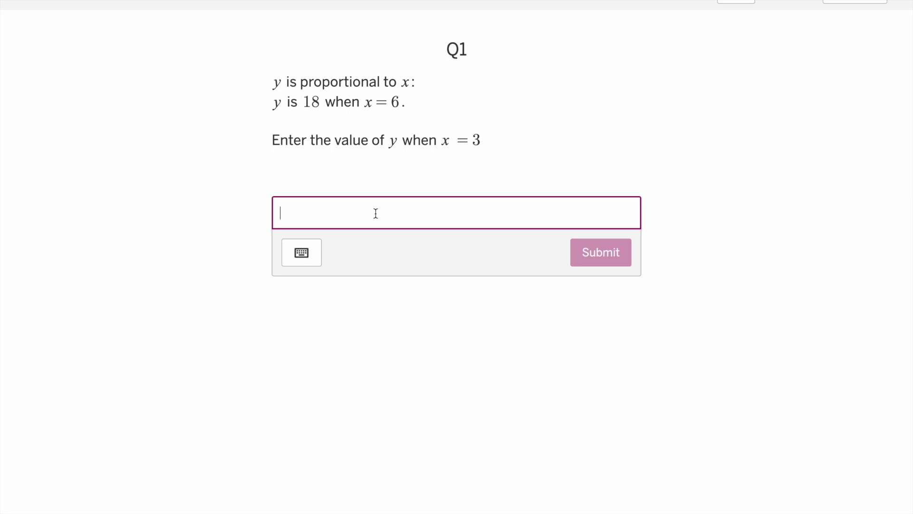
text(3)
key(BackSpace)
text(6)
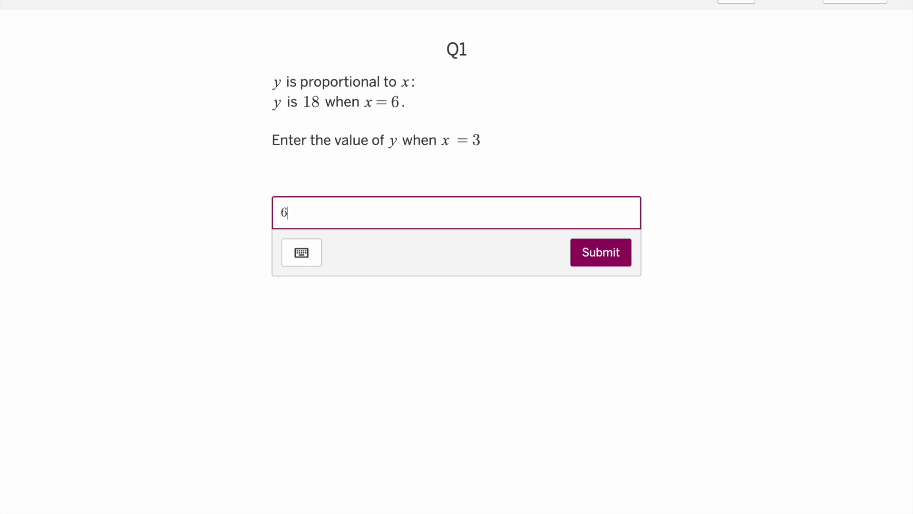
key(BackSpace)
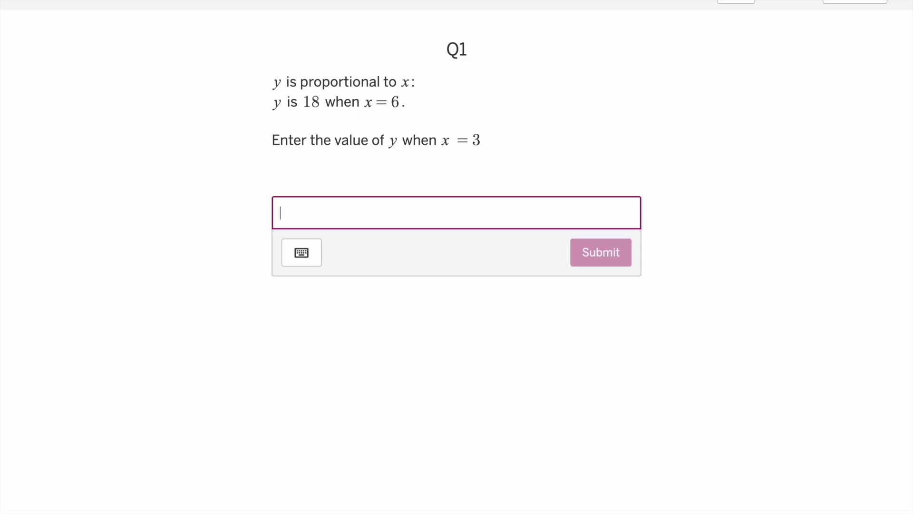
text(9)
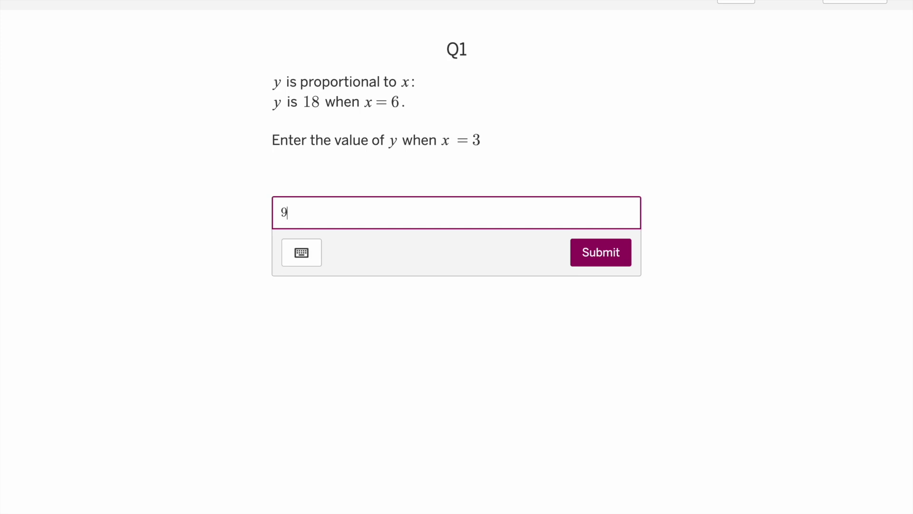
key(Return)
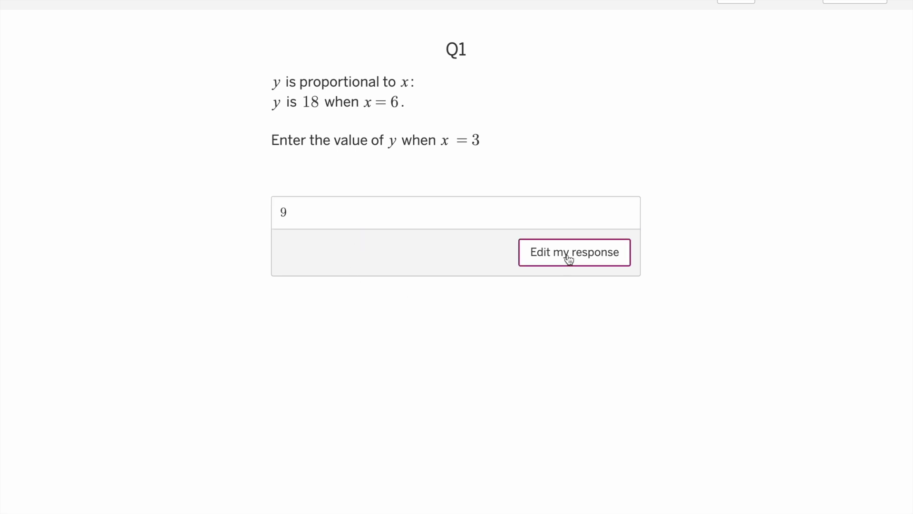
click(849, 2)
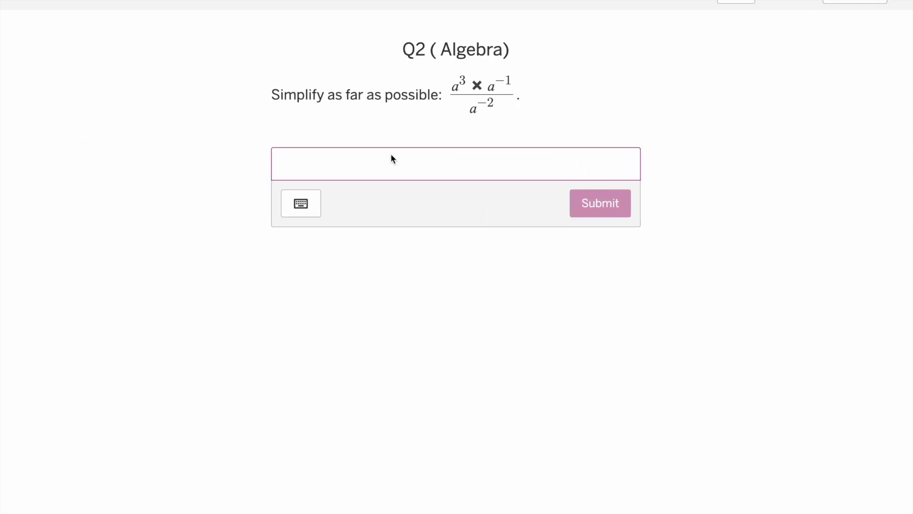
Step: Enter a^4 as the Q2 answer, browse the keypad's letter and function keys, and submit
click(371, 162)
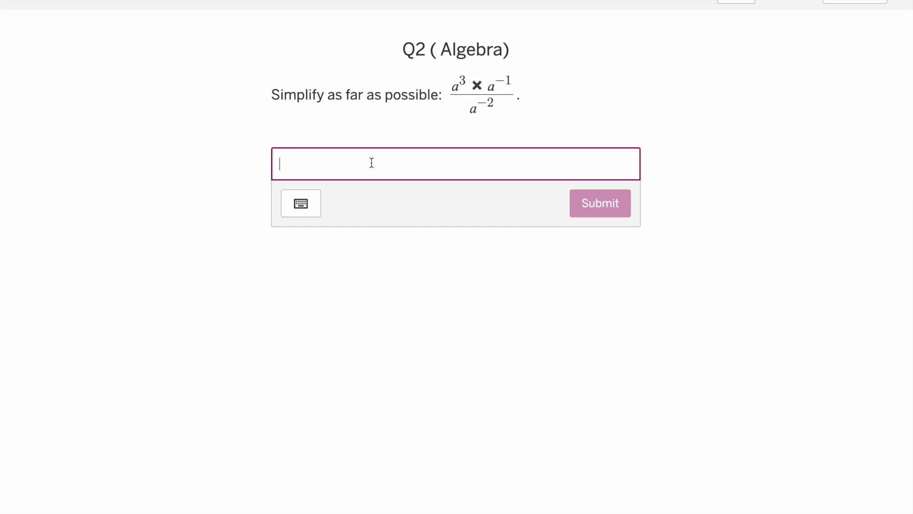
text(a)
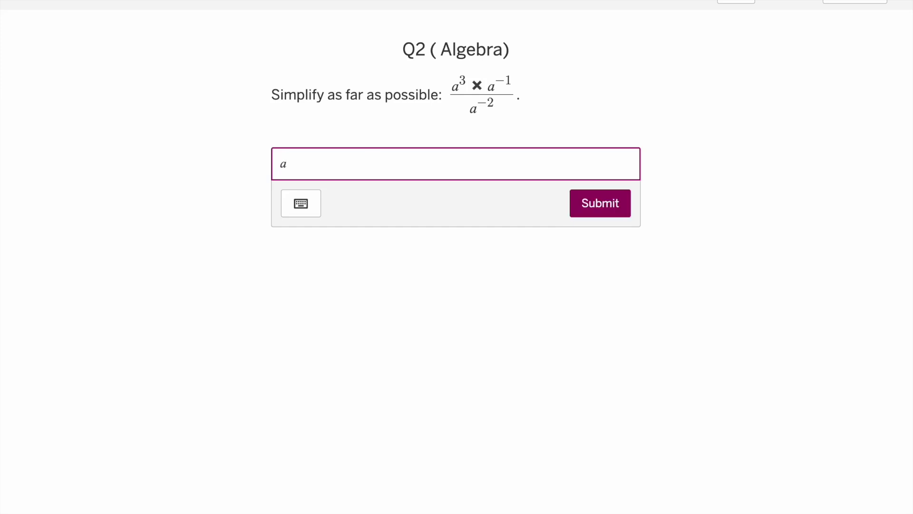
text(^4)
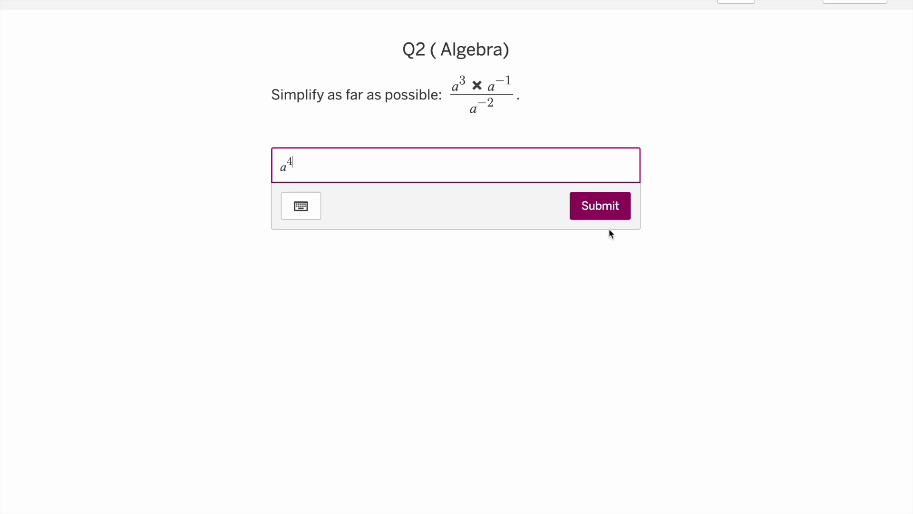
click(301, 207)
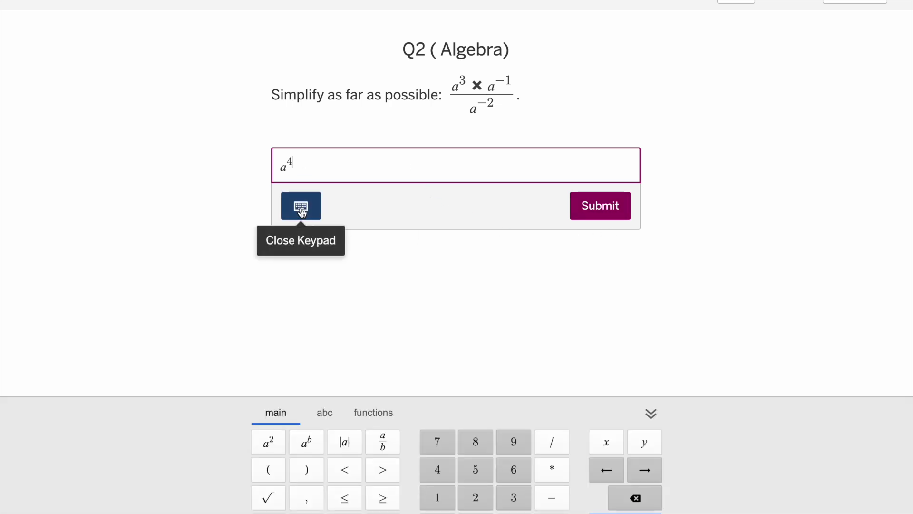
click(324, 425)
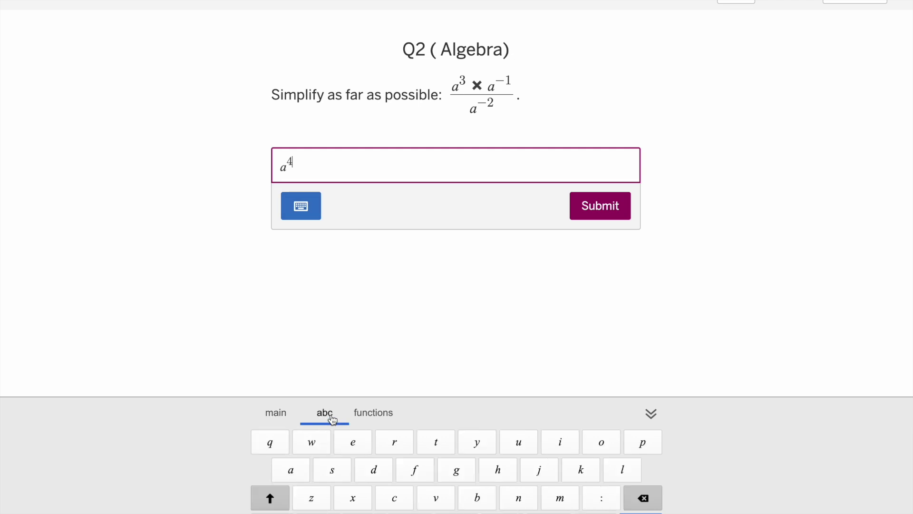
click(374, 412)
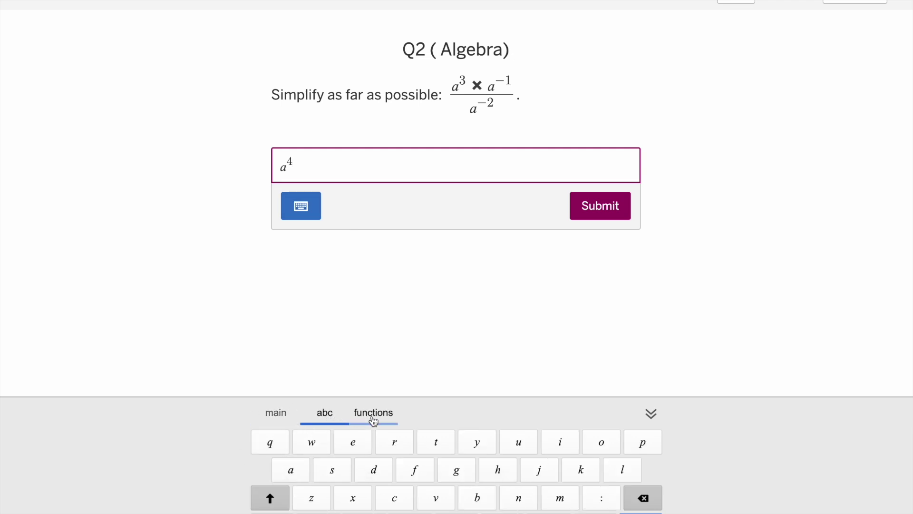
click(278, 413)
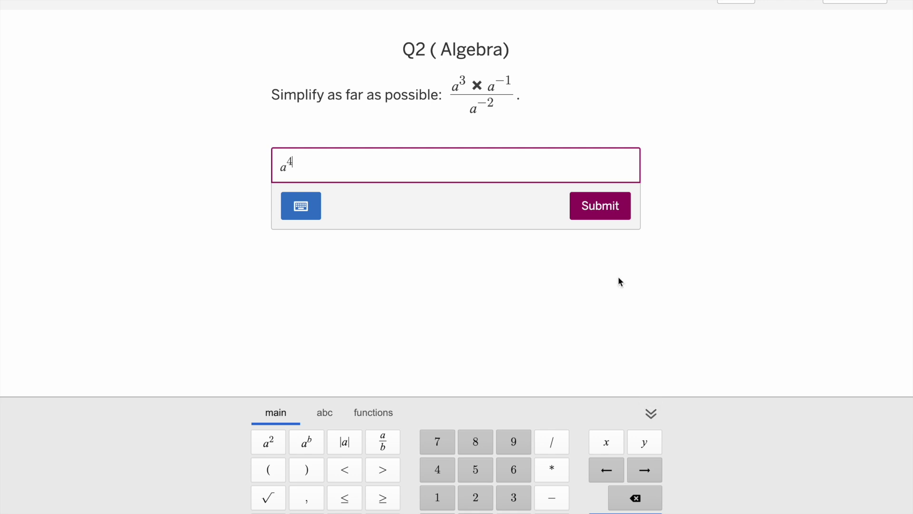
click(601, 209)
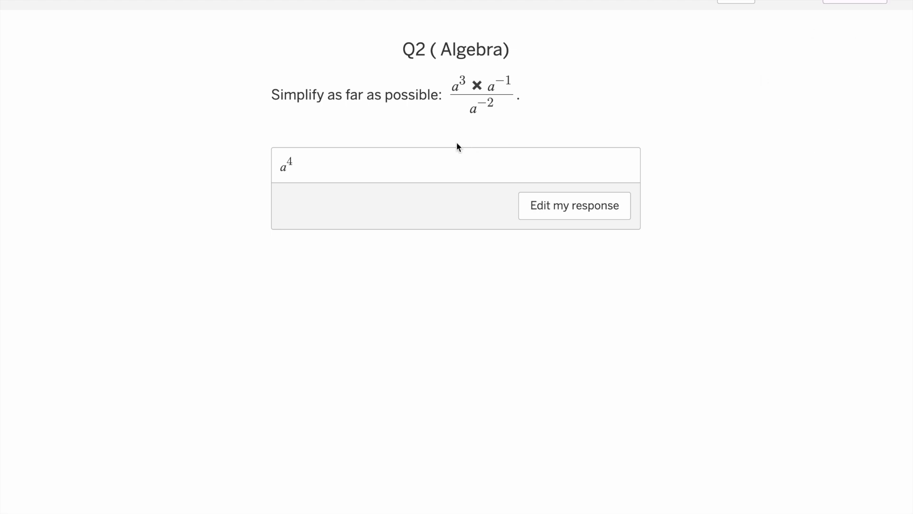
Step: Look back at Q1, return to Q2, then advance to Q3
click(737, 3)
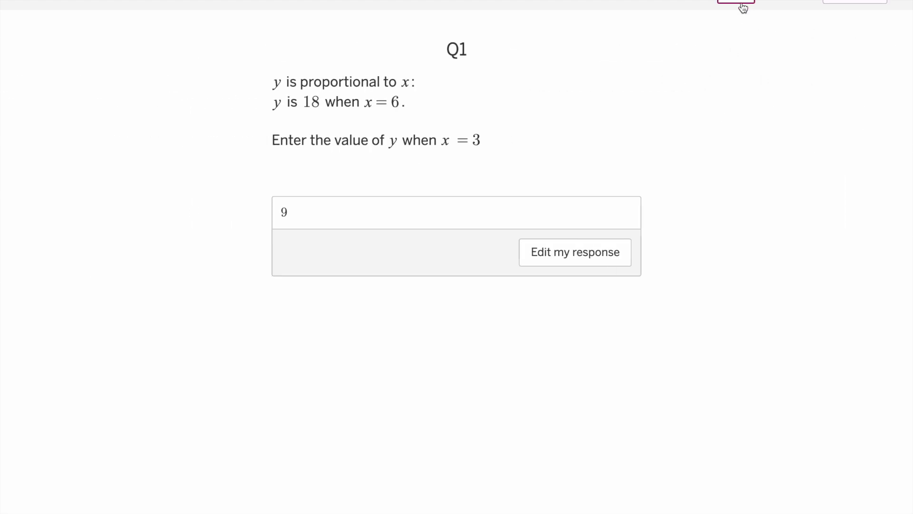
click(863, 2)
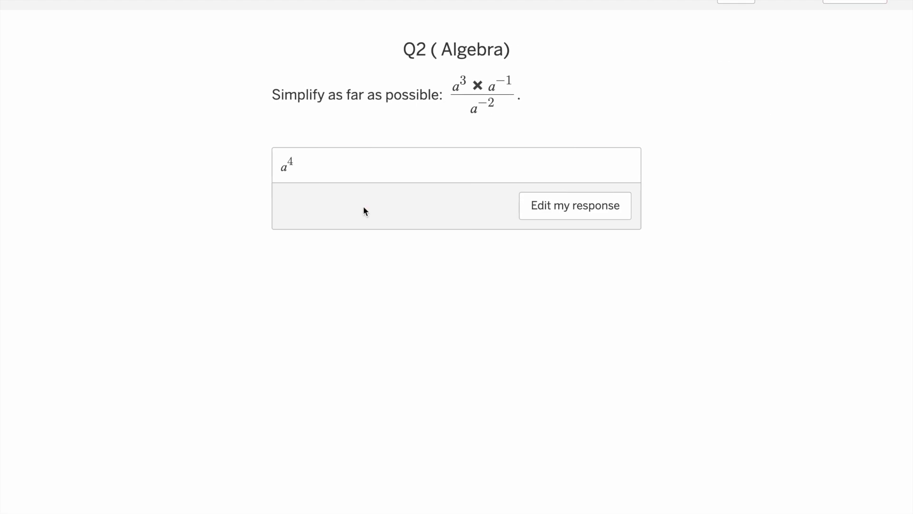
click(848, 3)
Step: Submit x^4-1 as the Q3 answer and advance to Q4 (with Graph Paper)
click(381, 126)
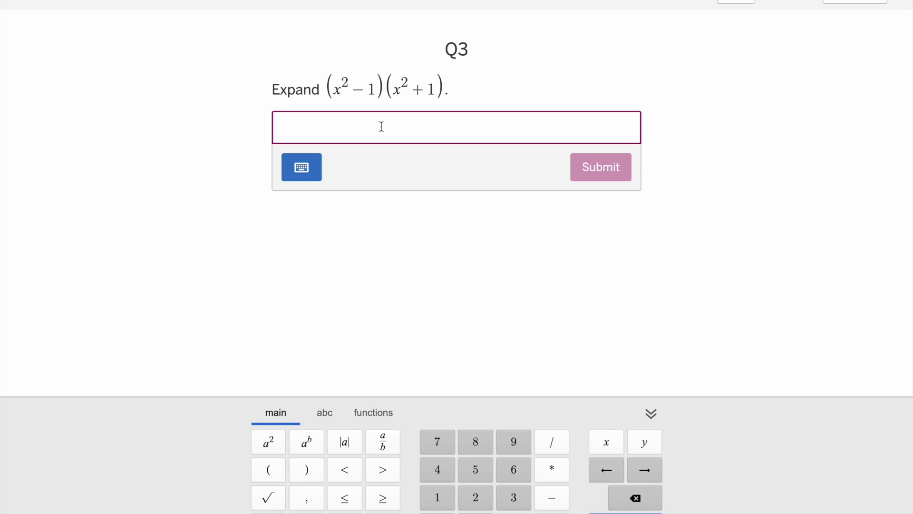
text(x^4)
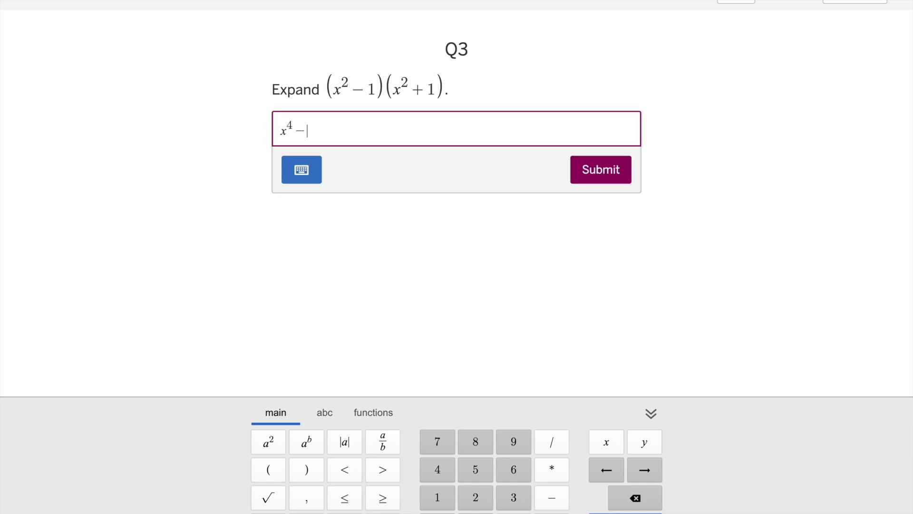
text(-1)
click(589, 177)
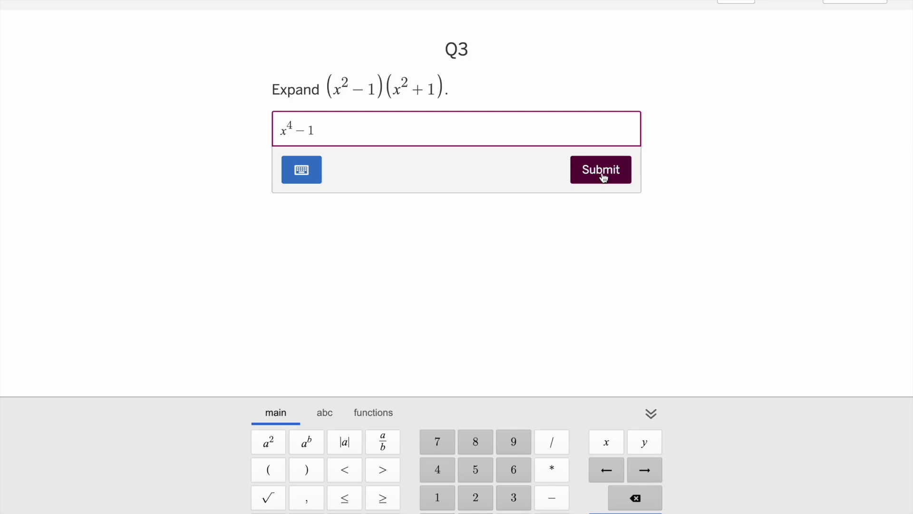
click(856, 1)
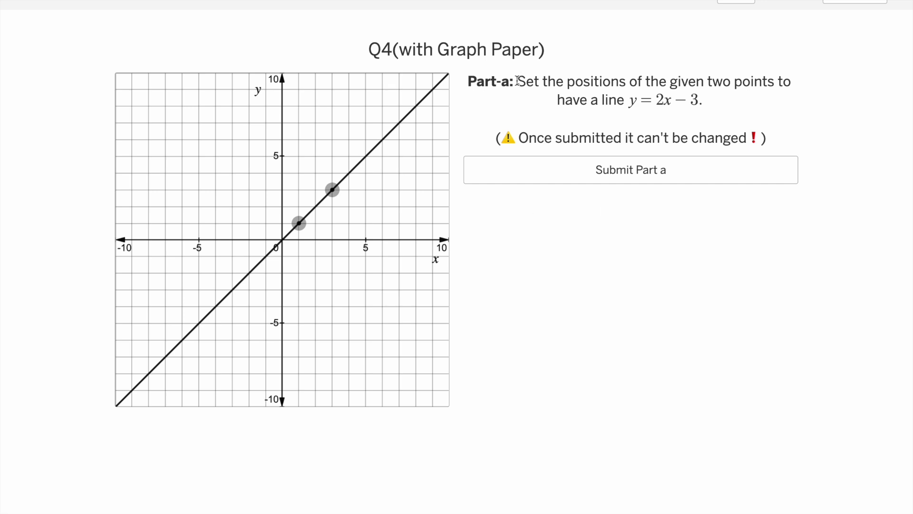
Step: Drag the two Part a points onto the line y=2x−3 and submit Part a
drag(517, 81, 715, 106)
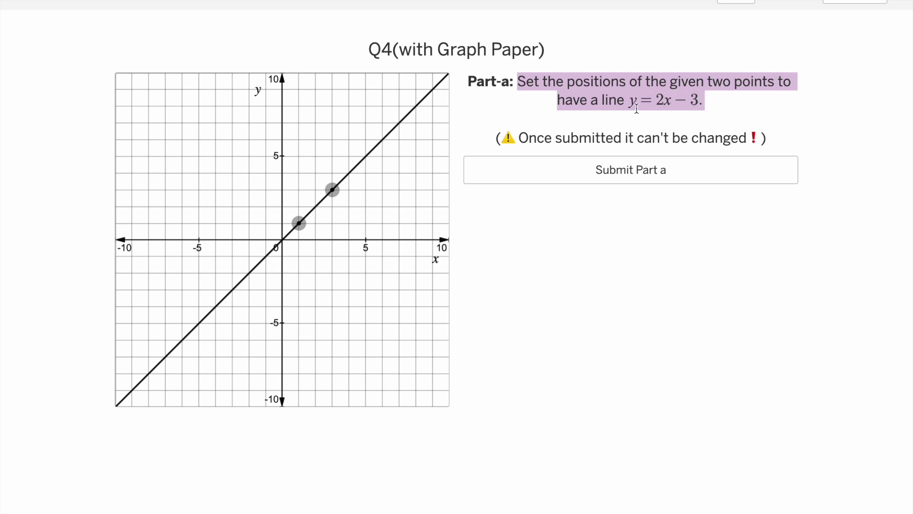
drag(298, 223, 282, 289)
mouse_move(335, 189)
mouse_down()
mouse_move(336, 259)
mouse_move(299, 257)
mouse_up()
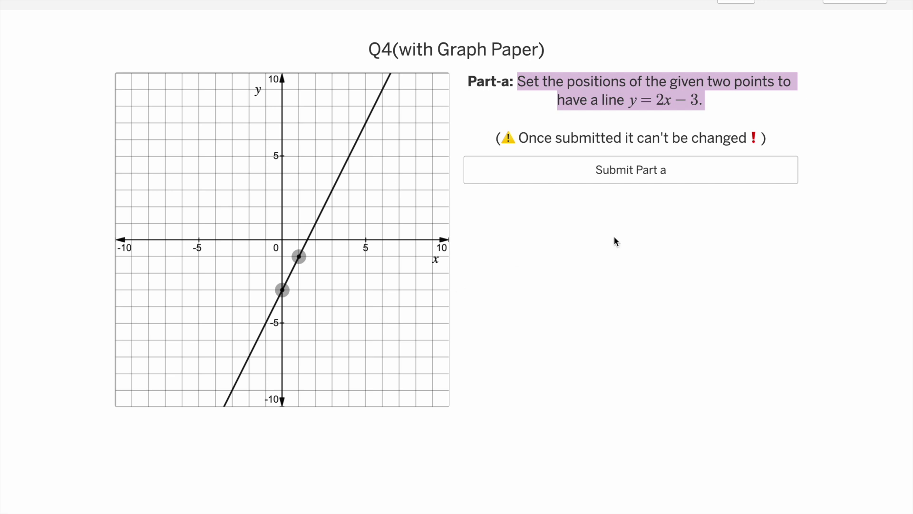
click(636, 180)
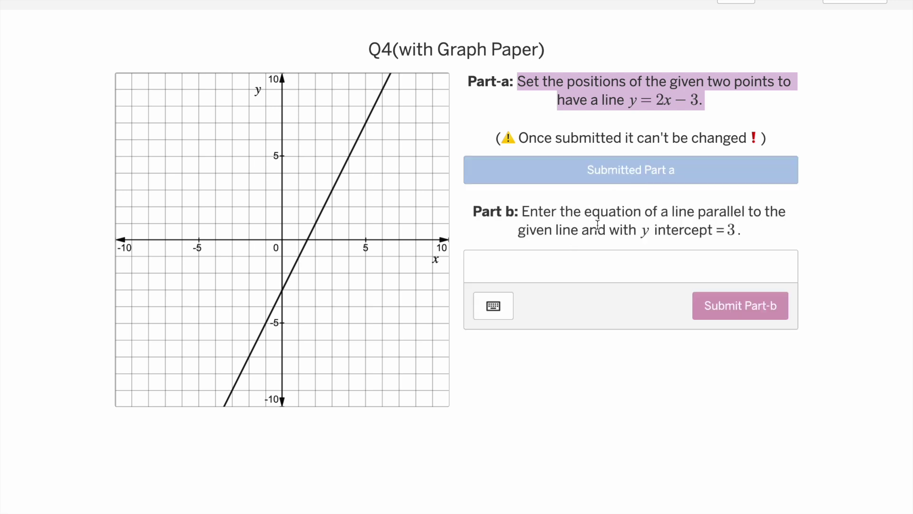
Step: Submit 2x+3 as the Part b answer and continue to the Thank you screen
click(509, 265)
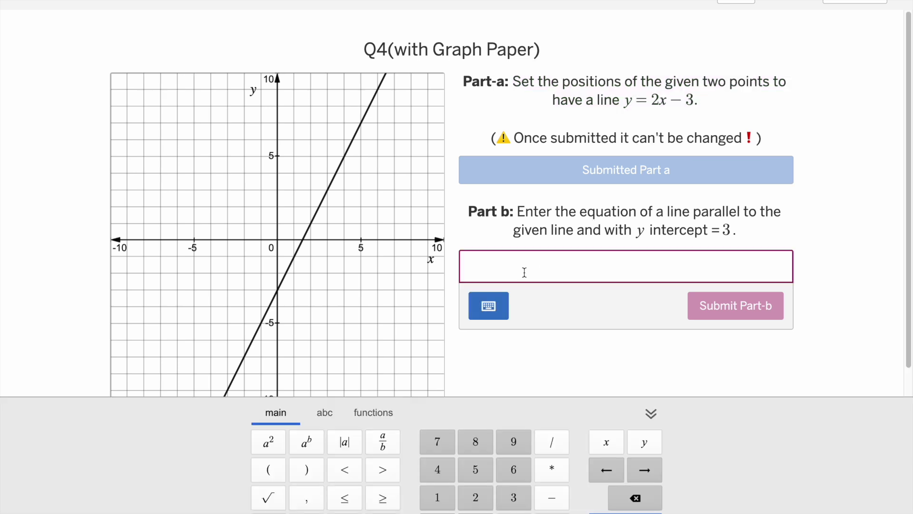
click(651, 413)
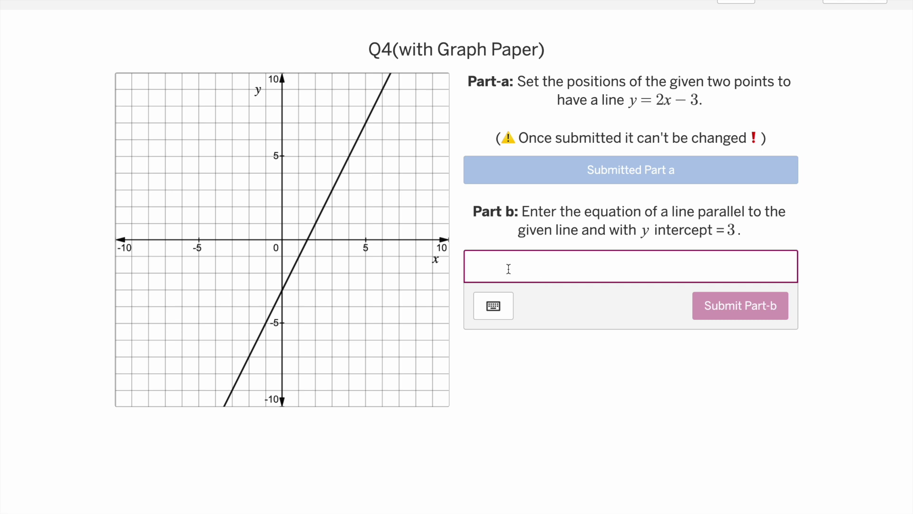
text(2x)
text(-4)
key(BackSpace)
key(BackSpace)
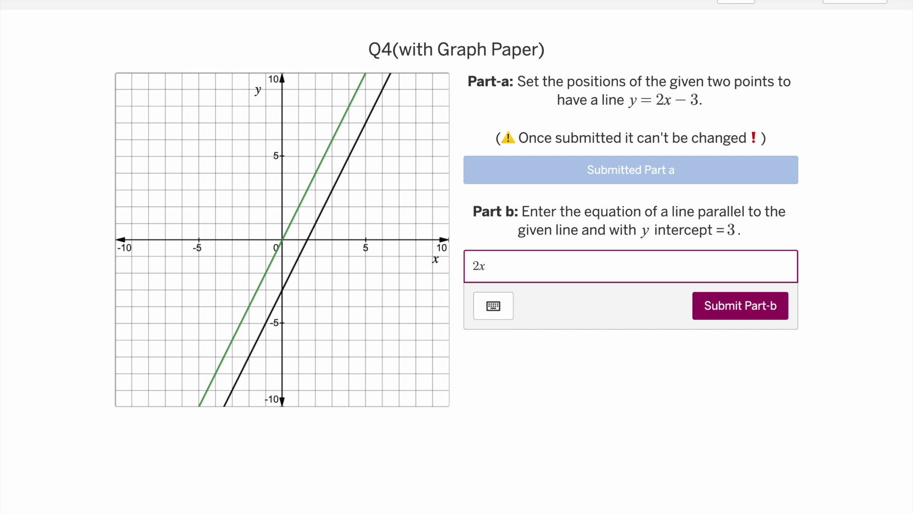
text(+3)
key(Return)
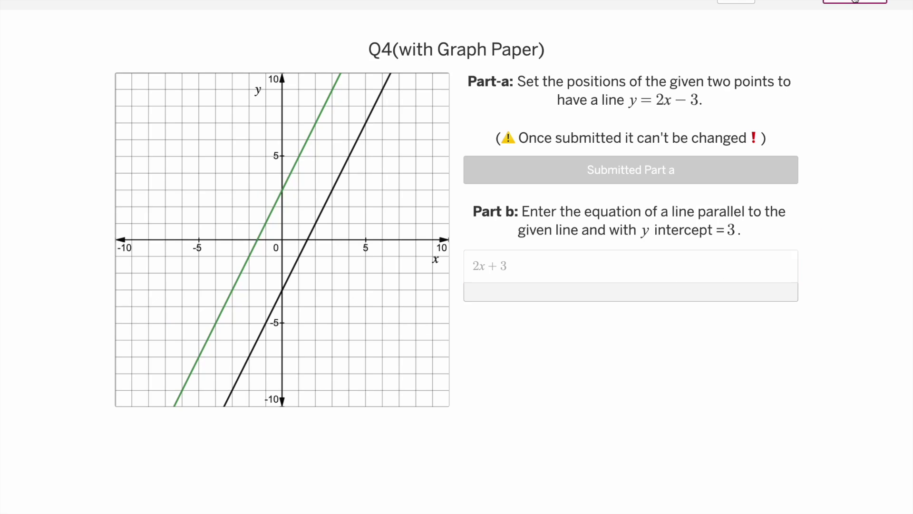
click(854, 1)
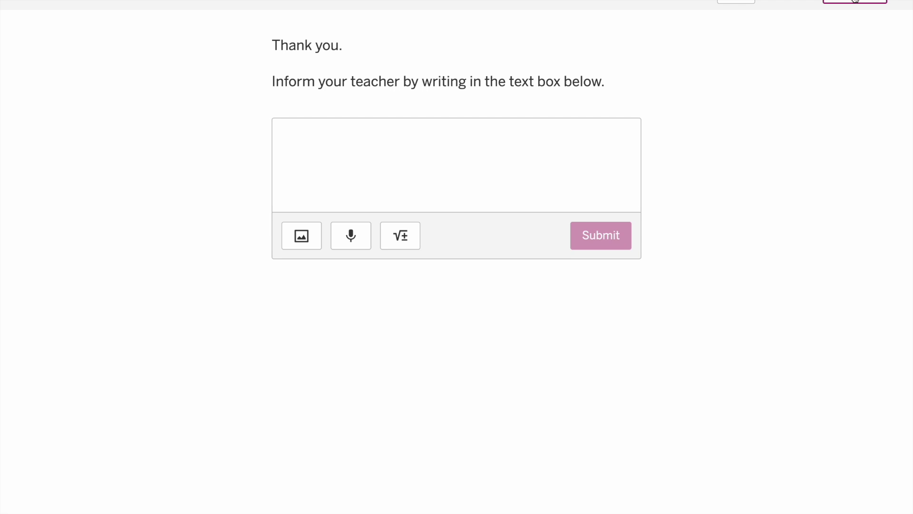
Step: Review the scan-upload screen's Q1 image box and the Result marks screen
click(855, 1)
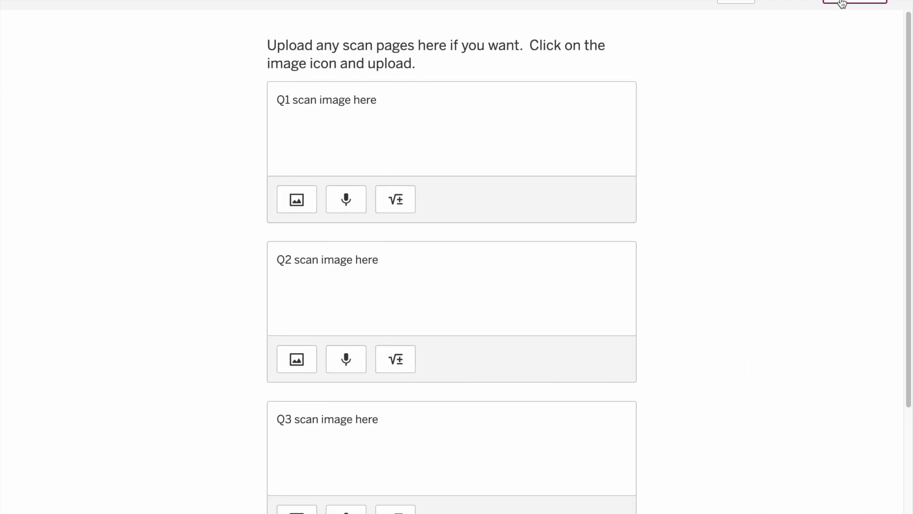
click(383, 139)
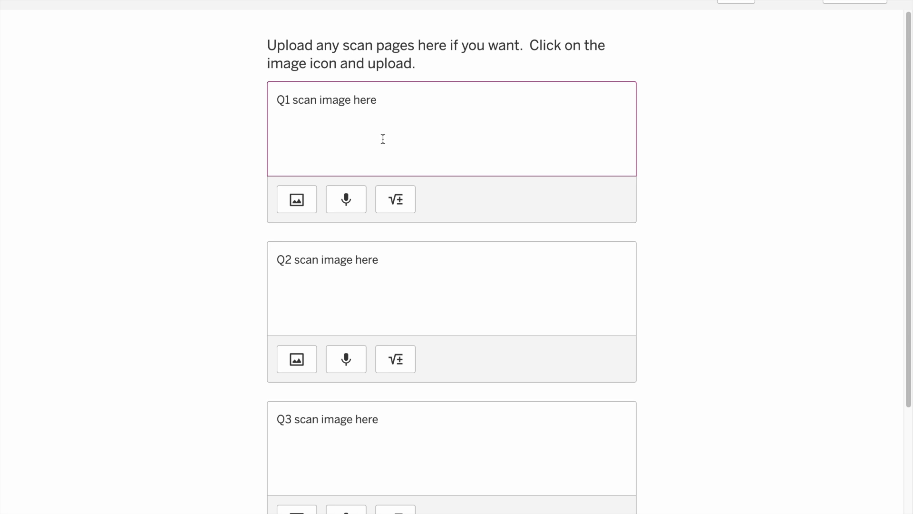
click(852, 2)
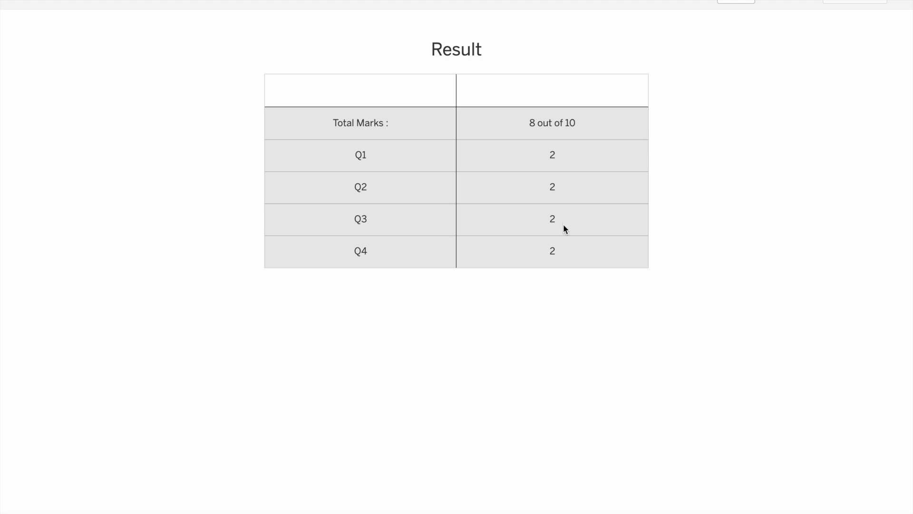
click(502, 81)
Step: Step back through the screens to Q2, exit full screen, and close the student preview
click(735, 3)
click(735, 2)
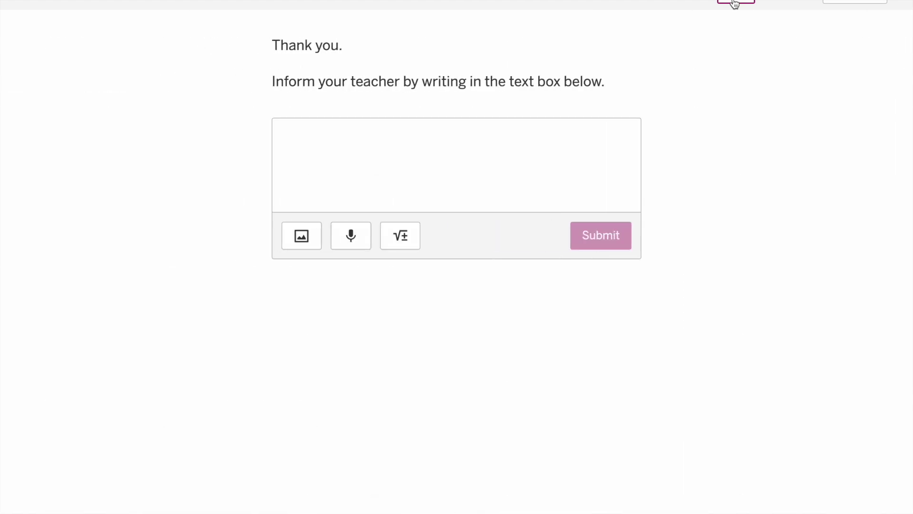
click(735, 2)
click(735, 3)
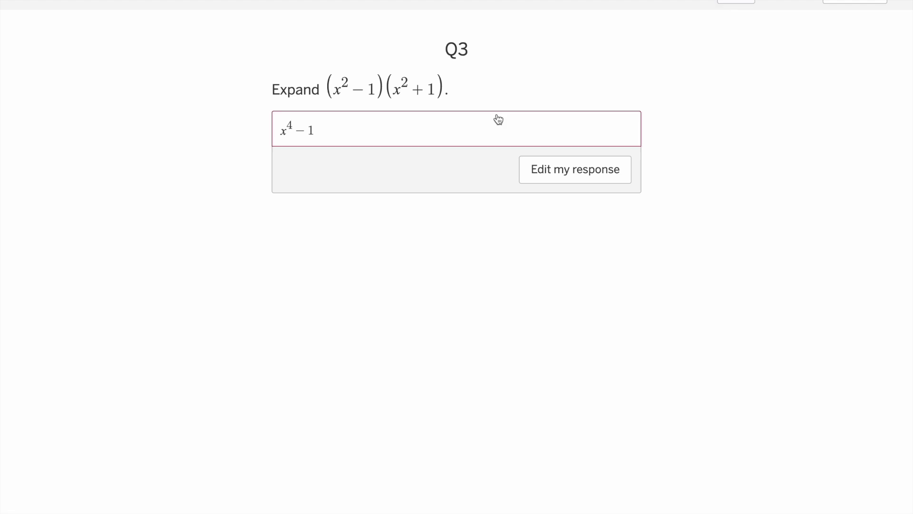
click(735, 2)
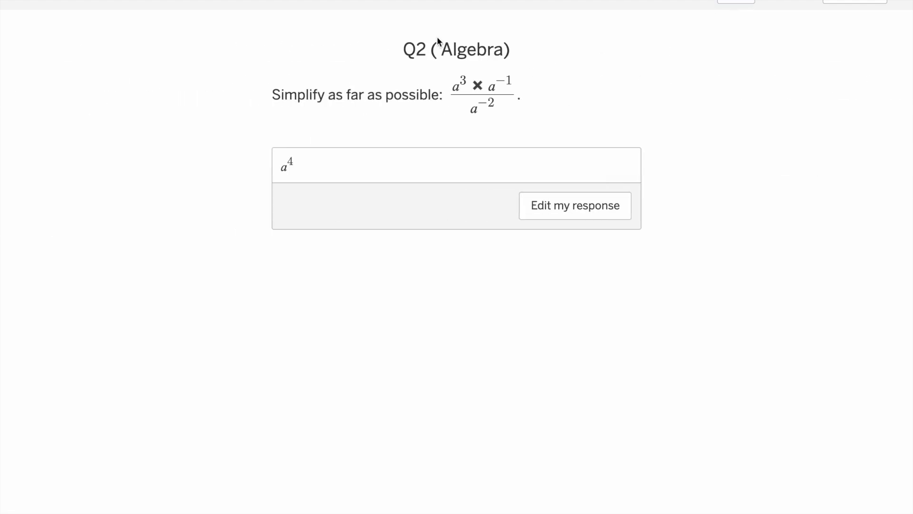
click(442, 7)
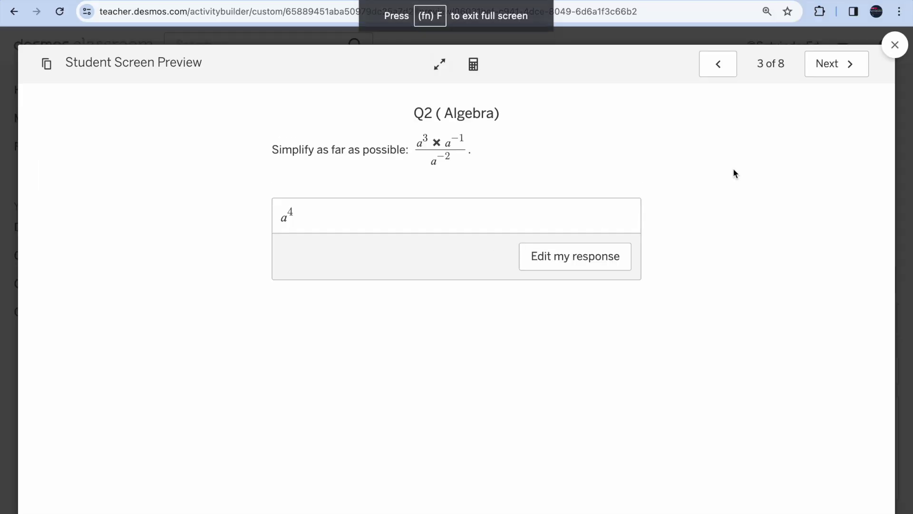
click(894, 45)
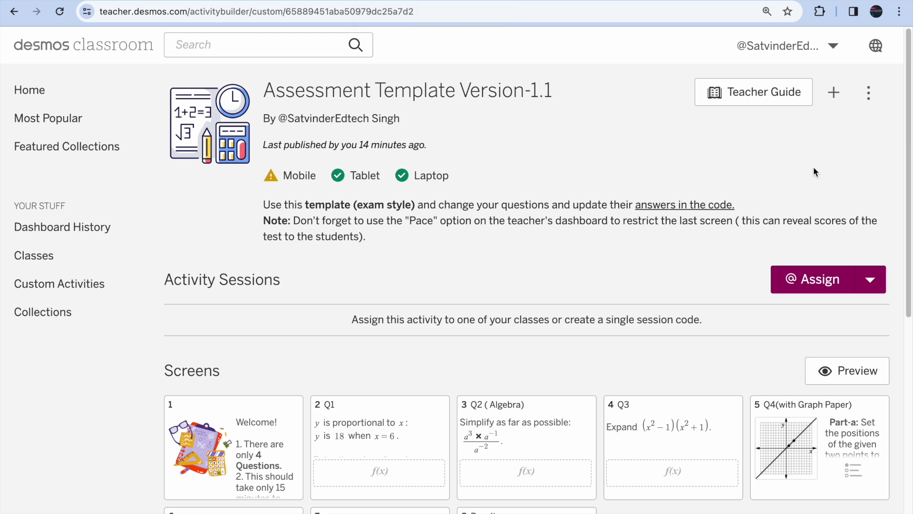
scroll(509, 350, down, 6)
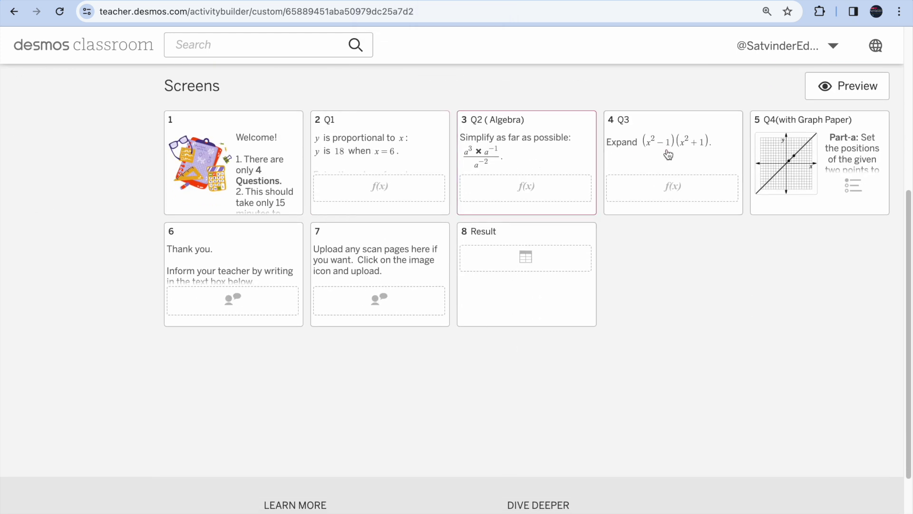
scroll(670, 162, up, 6)
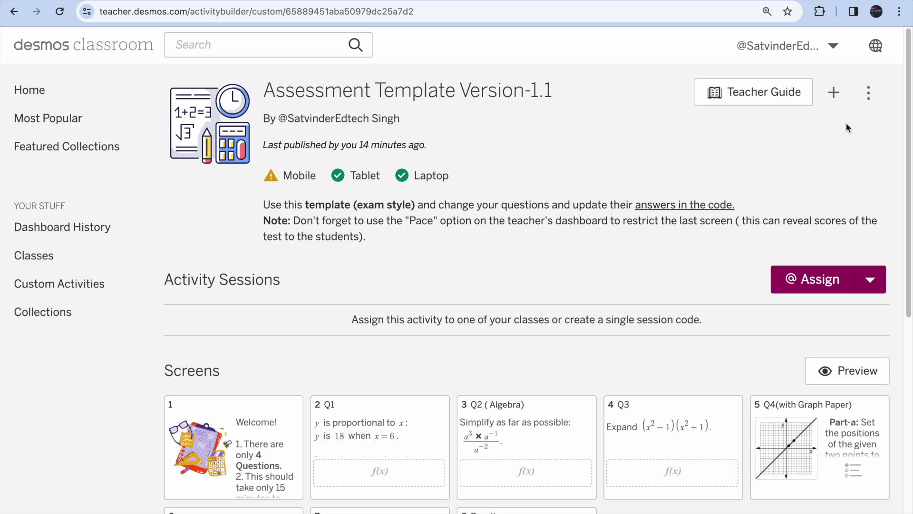
Step: Zoom the page to 150% and choose Copy and edit from the activity's options menu
key(ctrl+plus)
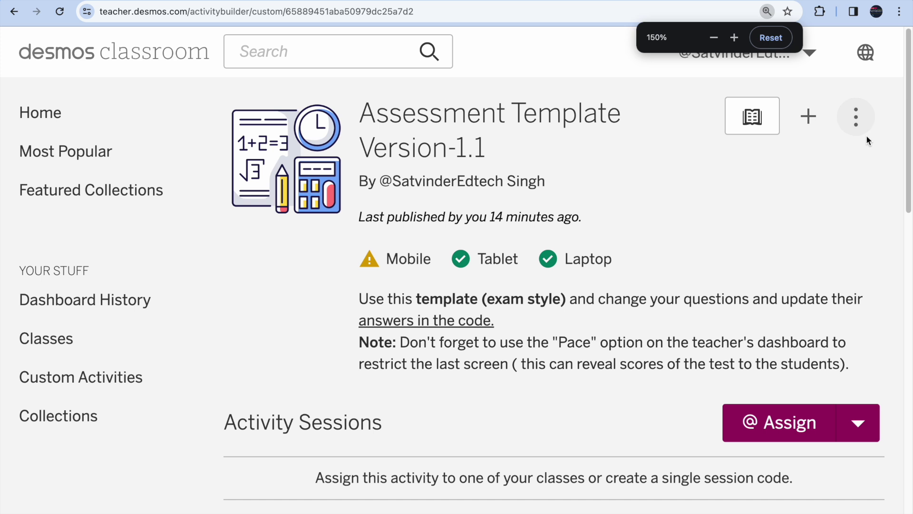
click(856, 117)
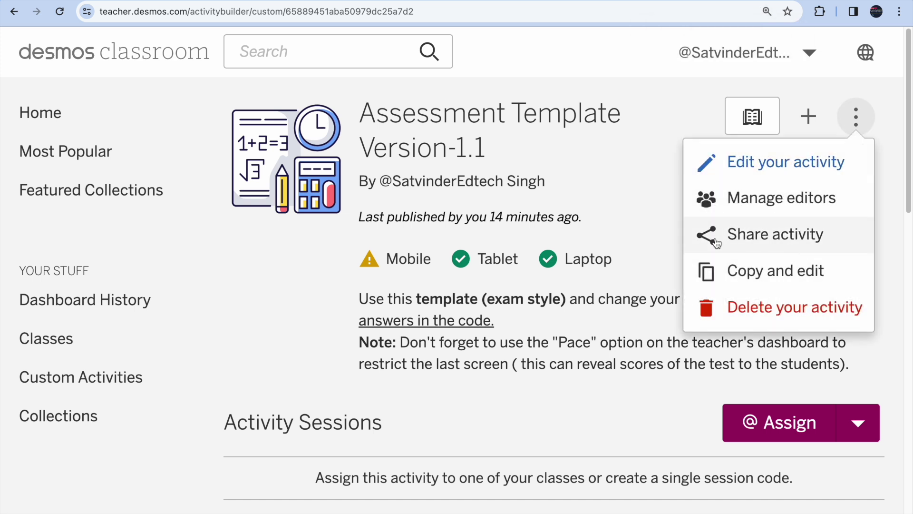
click(766, 278)
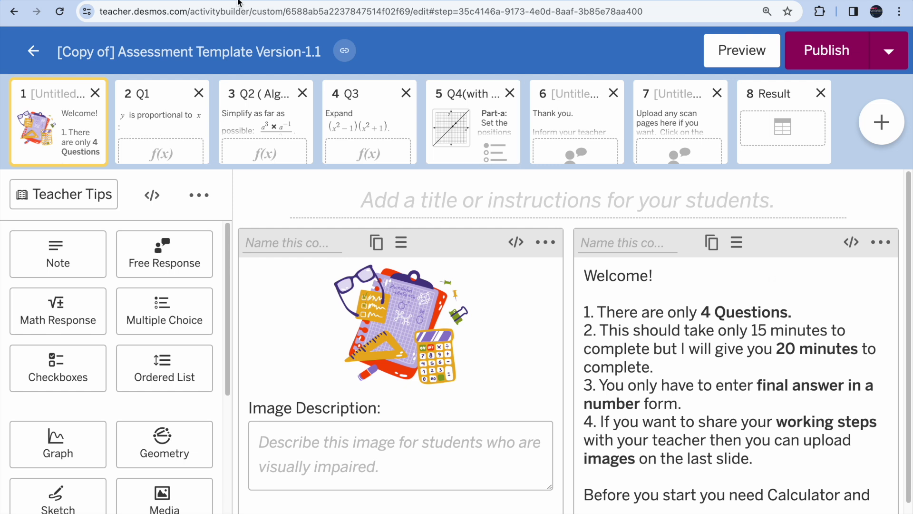
Step: In a new tab, go to the suggested teacher.desmos activity address
key(super+t)
text(te)
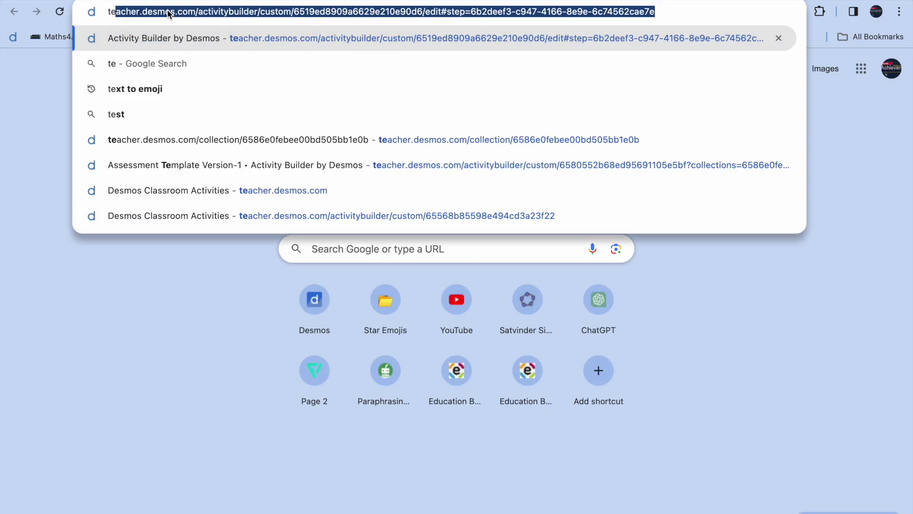
text(acher)
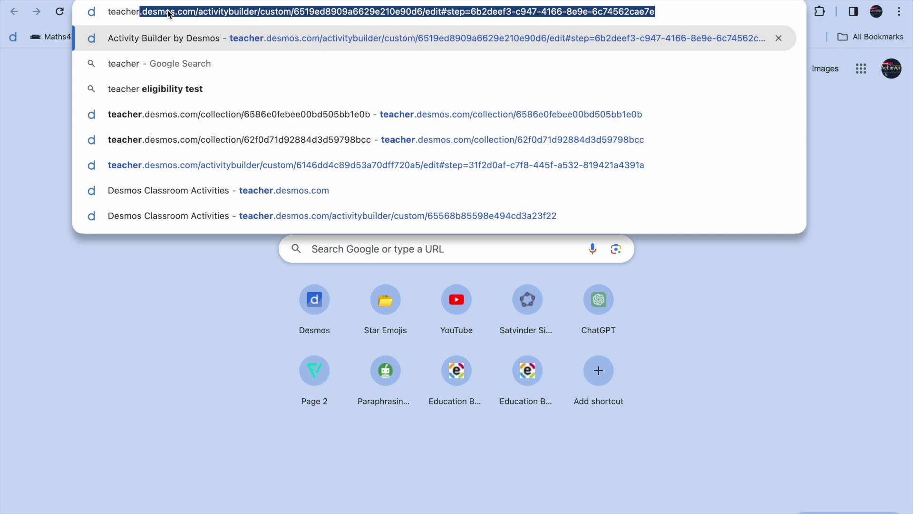
text(.desmos)
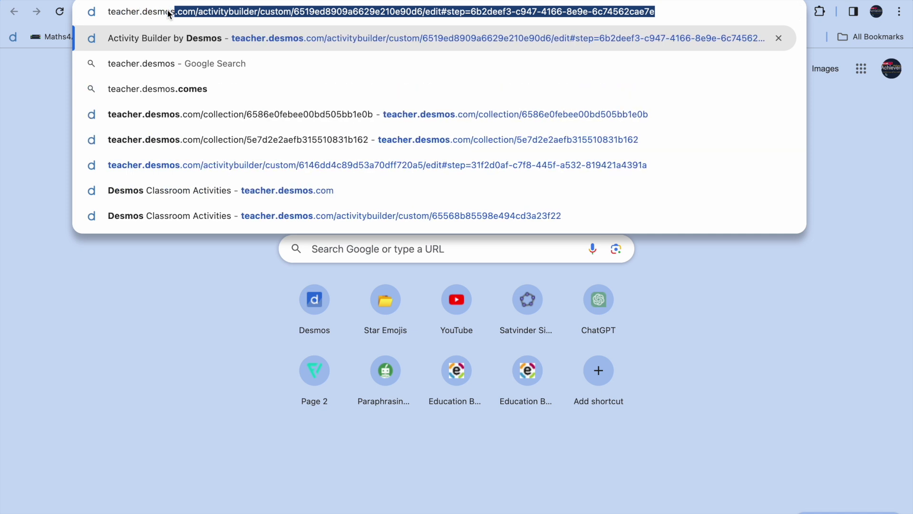
key(Return)
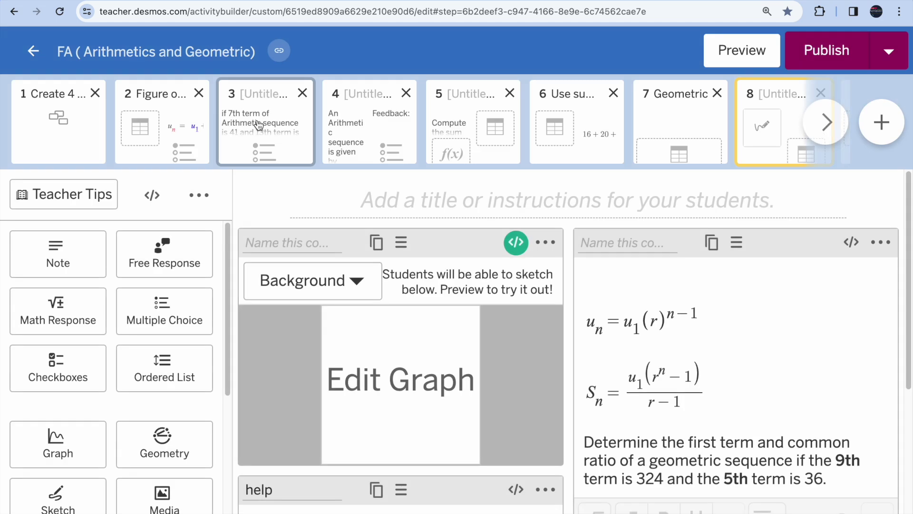
Step: Trim the address to teacher.desmos.com, load the home page, and check the account menu
click(225, 7)
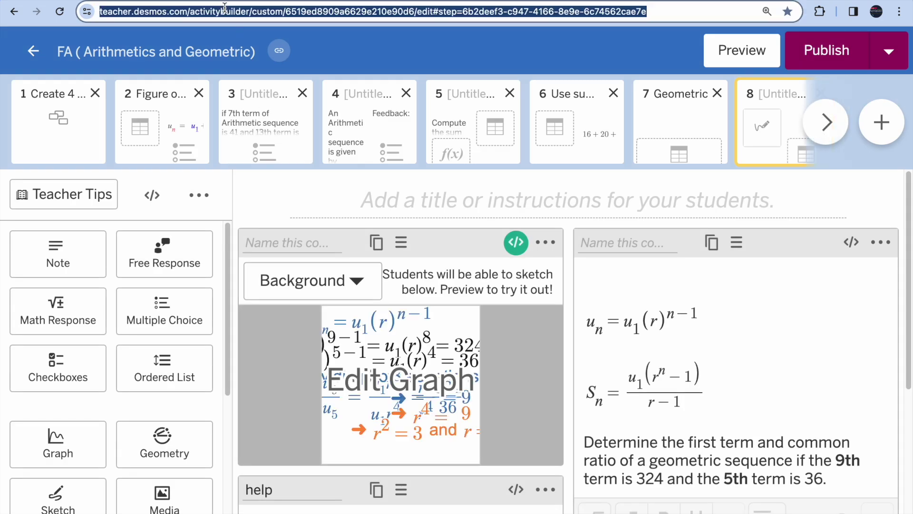
text(teacher.desmsm)
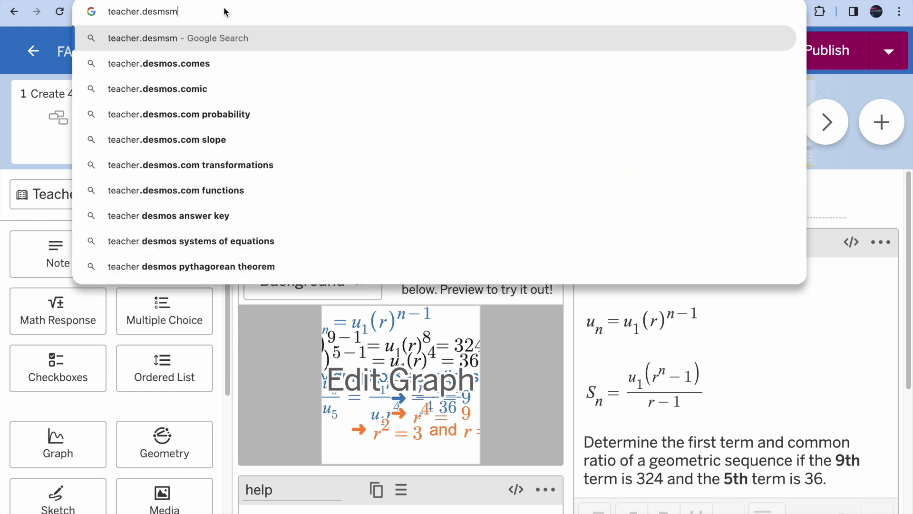
key(BackSpace)
text(os)
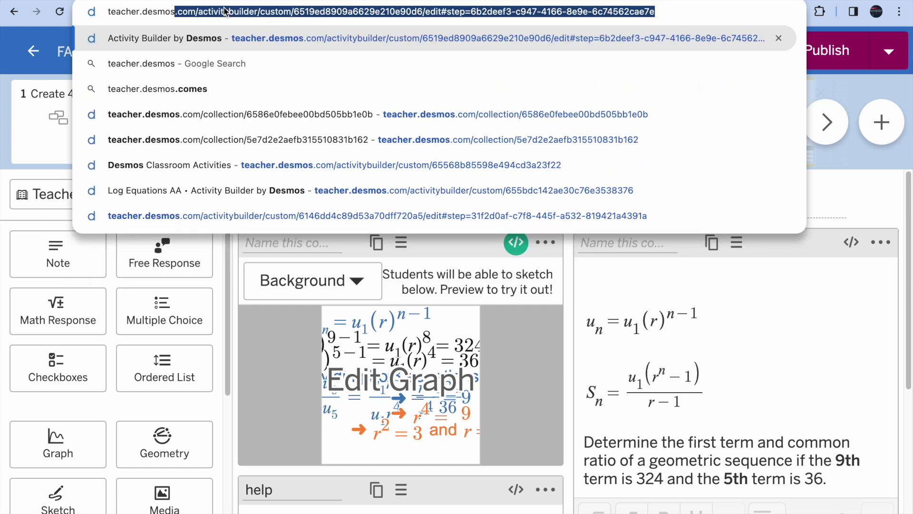
key(Right)
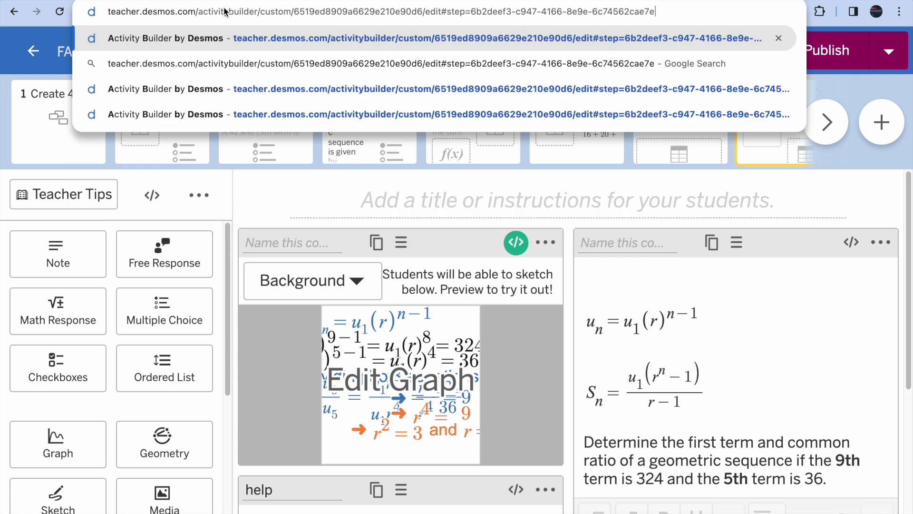
drag(665, 13, 198, 16)
key(BackSpace)
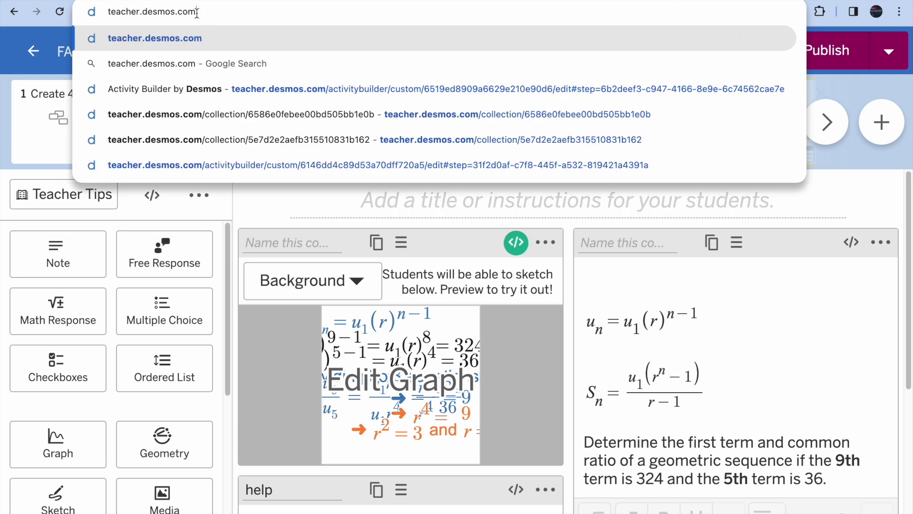
key(Return)
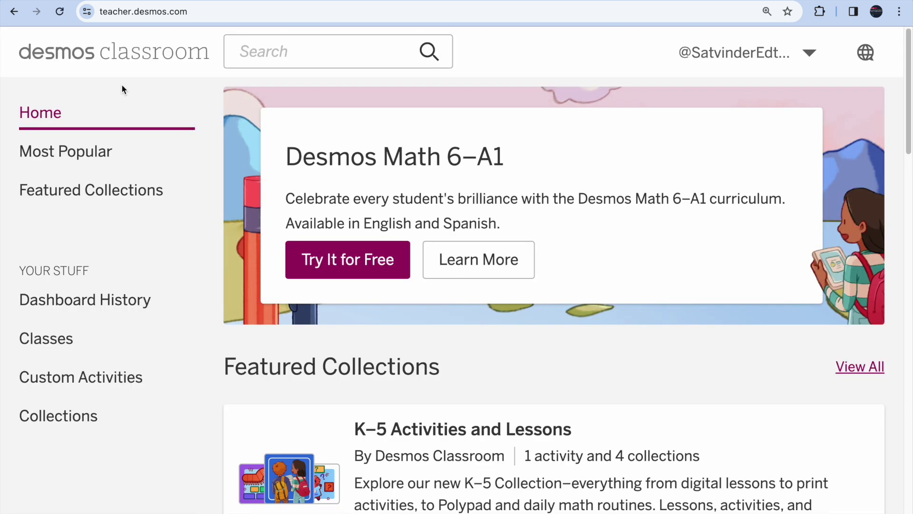
click(814, 58)
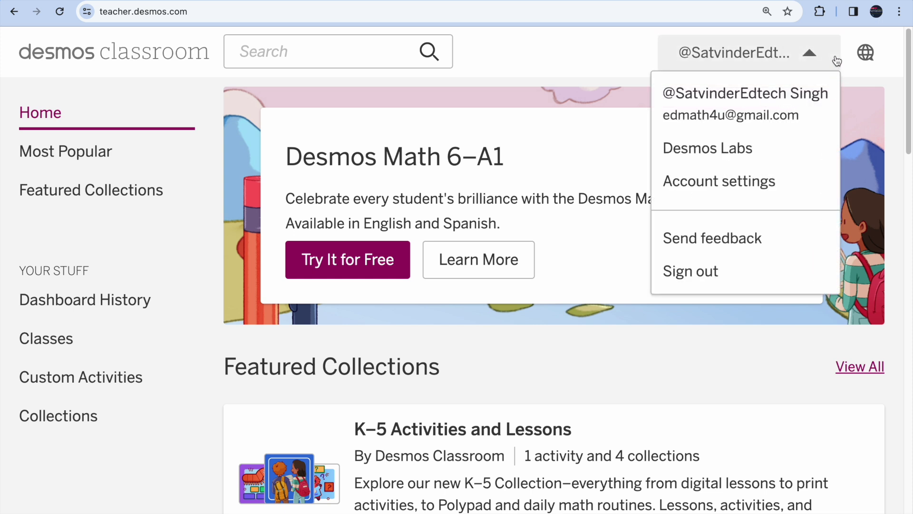
click(833, 59)
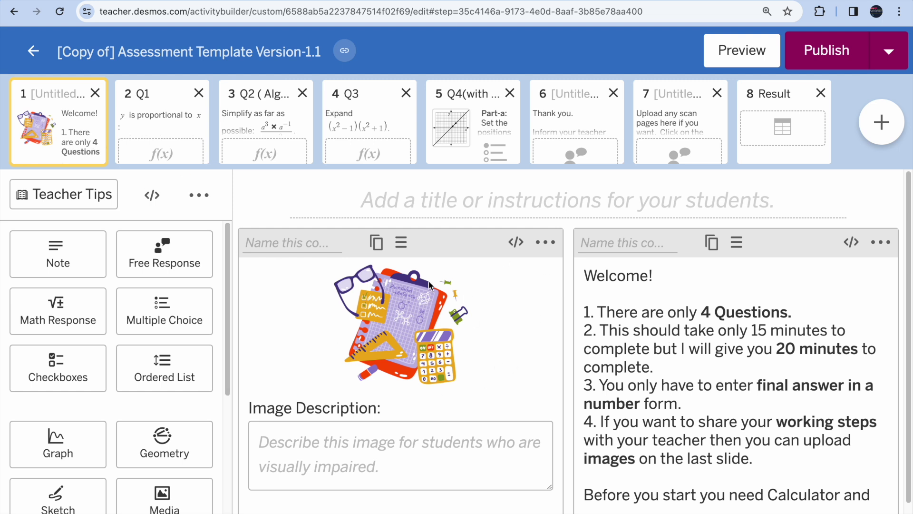
click(552, 244)
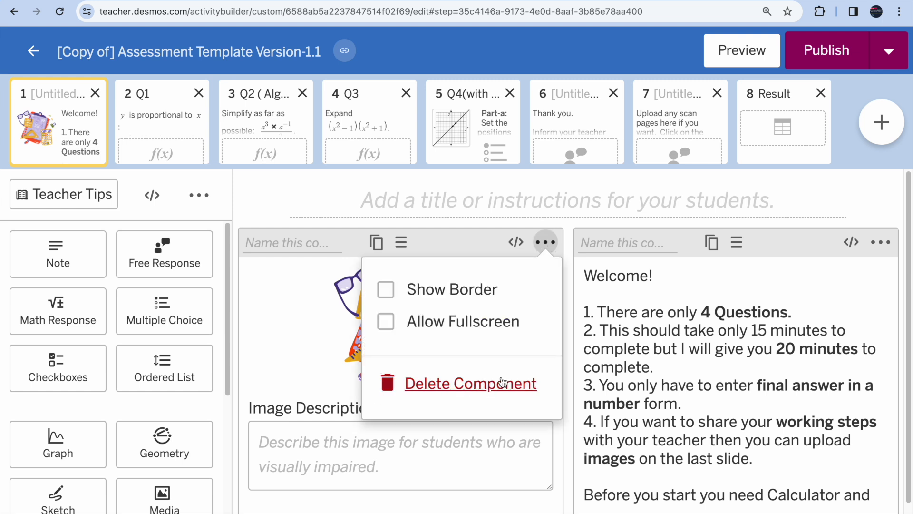
click(286, 429)
click(386, 289)
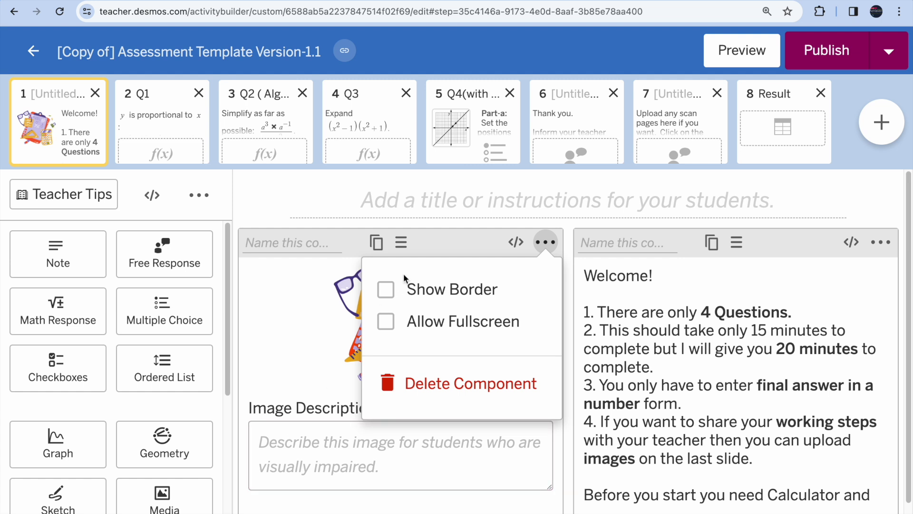
click(692, 296)
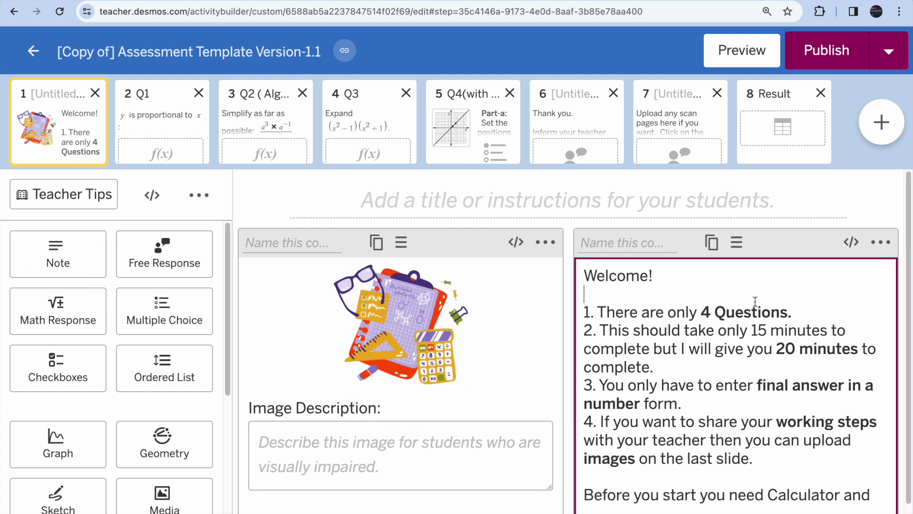
scroll(736, 382, down, 1)
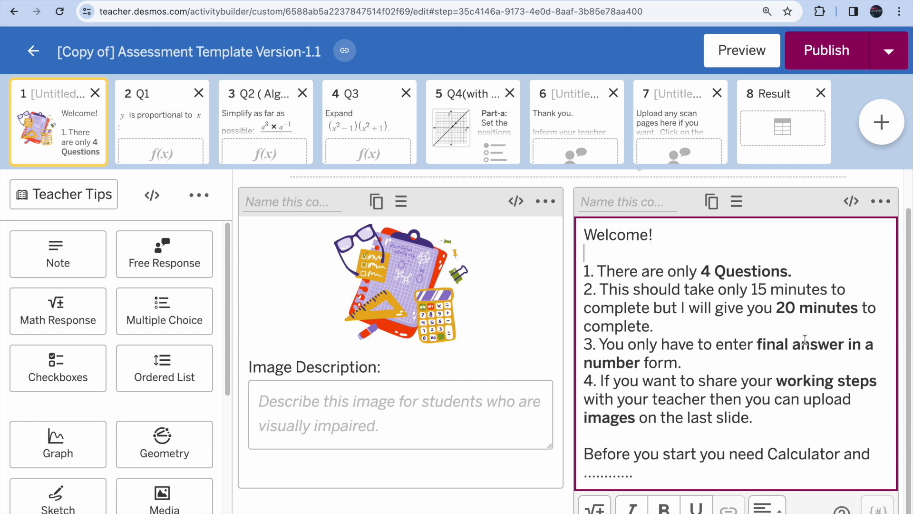
click(641, 440)
Step: Switch to slide 2 'Q1' and inspect its prompt asking for y when x = 3
click(162, 132)
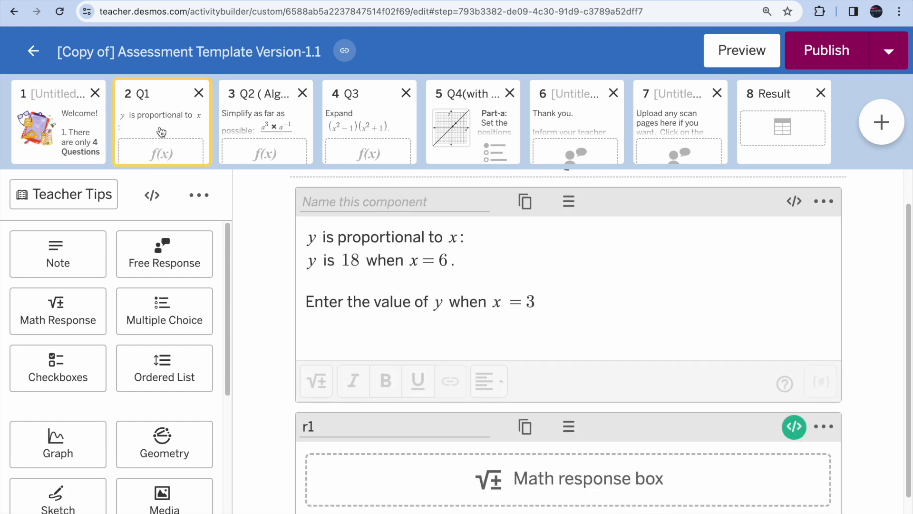
click(509, 281)
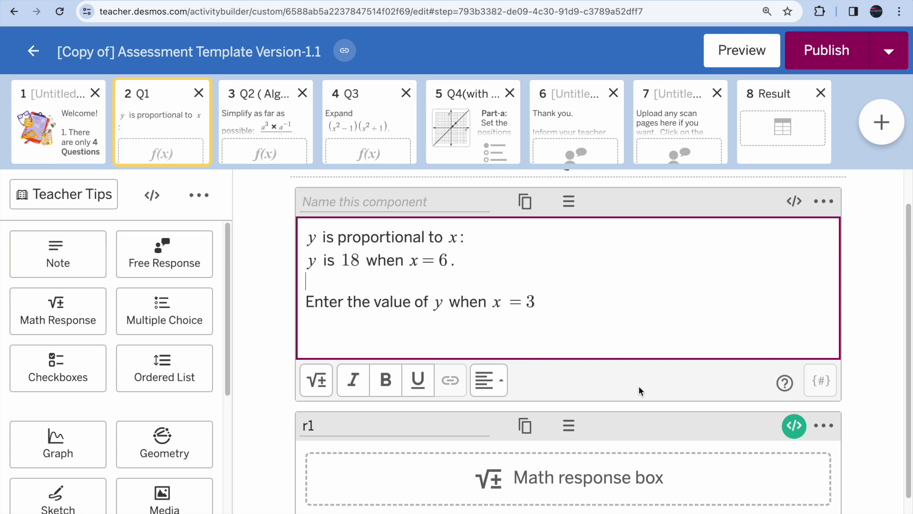
scroll(628, 389, down, 1)
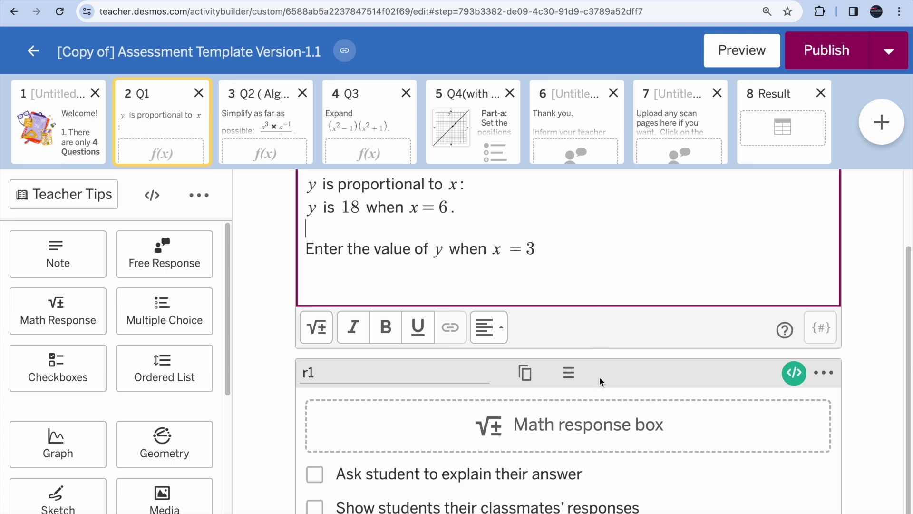
scroll(601, 380, up, 2)
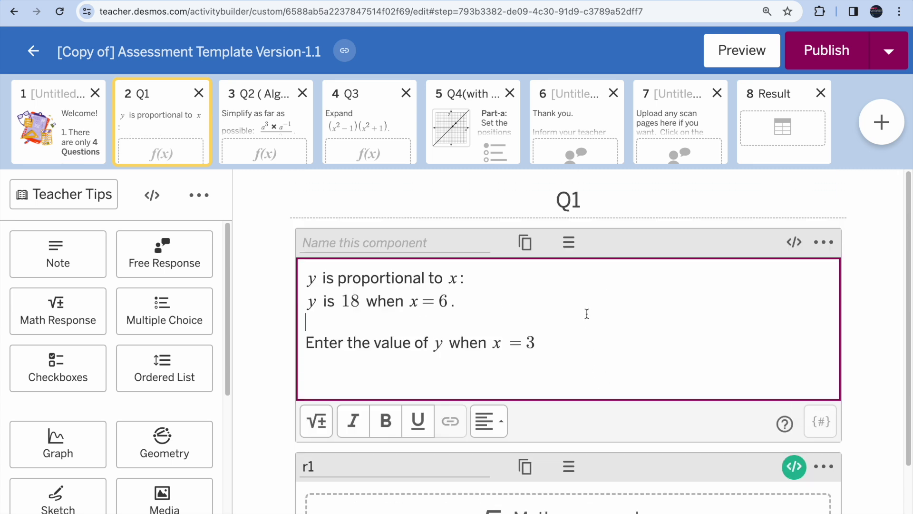
scroll(586, 313, down, 1)
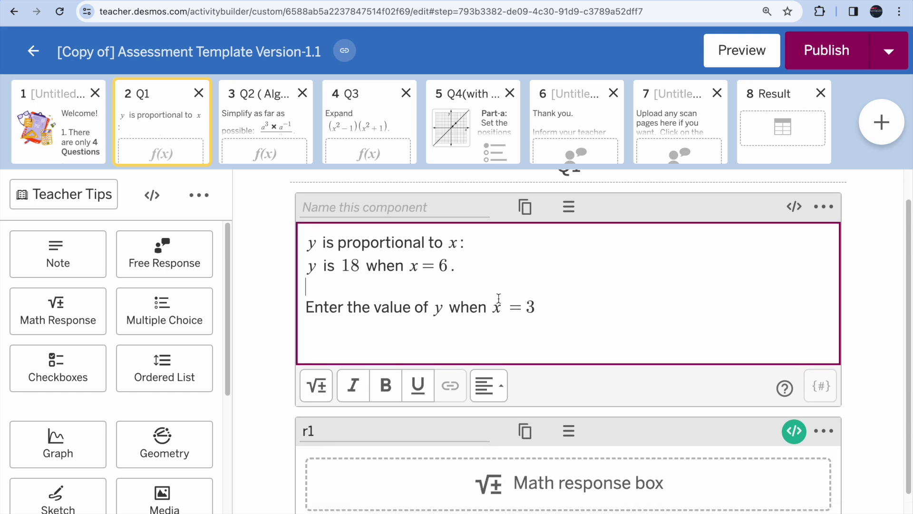
drag(305, 243, 539, 317)
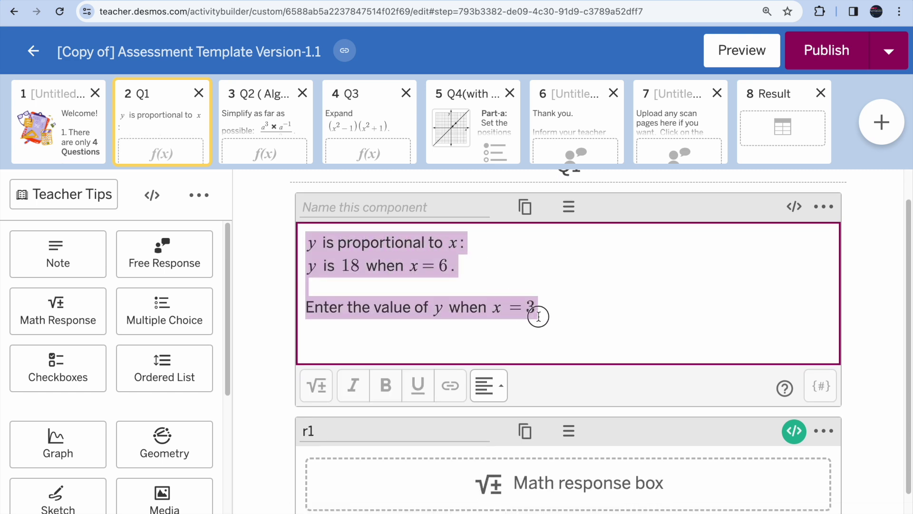
click(520, 284)
scroll(653, 318, down, 1)
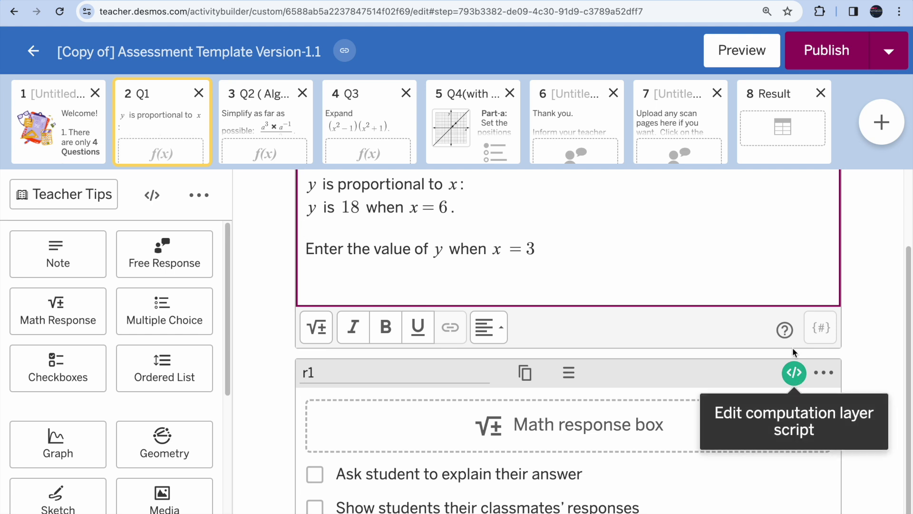
click(793, 374)
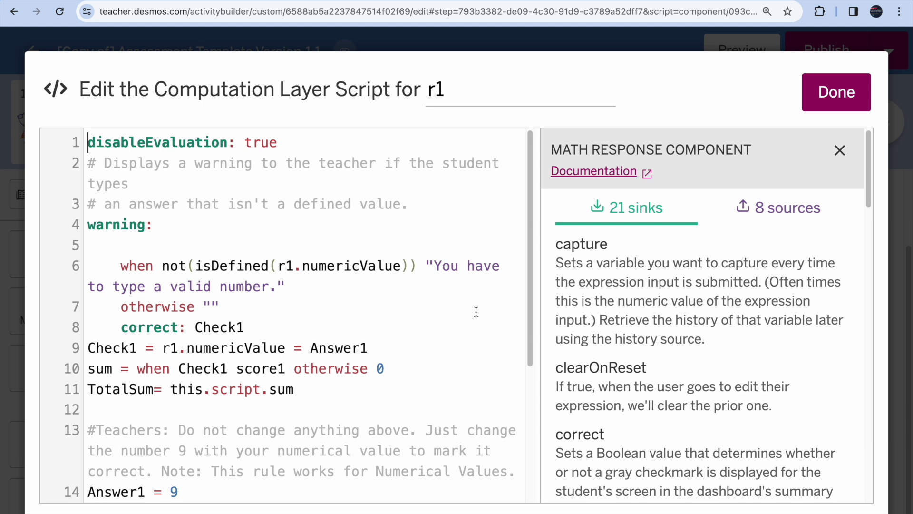
key(ctrl+minus)
key(ctrl+minus)
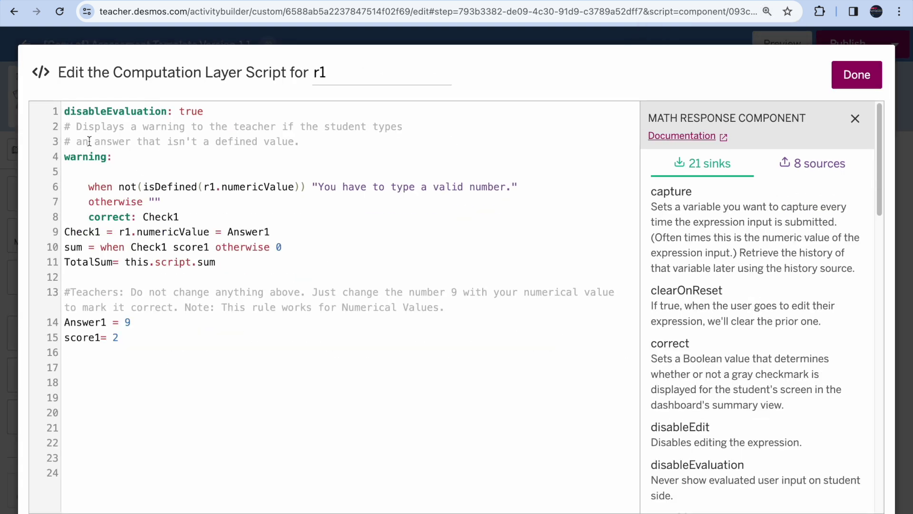
click(65, 112)
drag(65, 111, 281, 270)
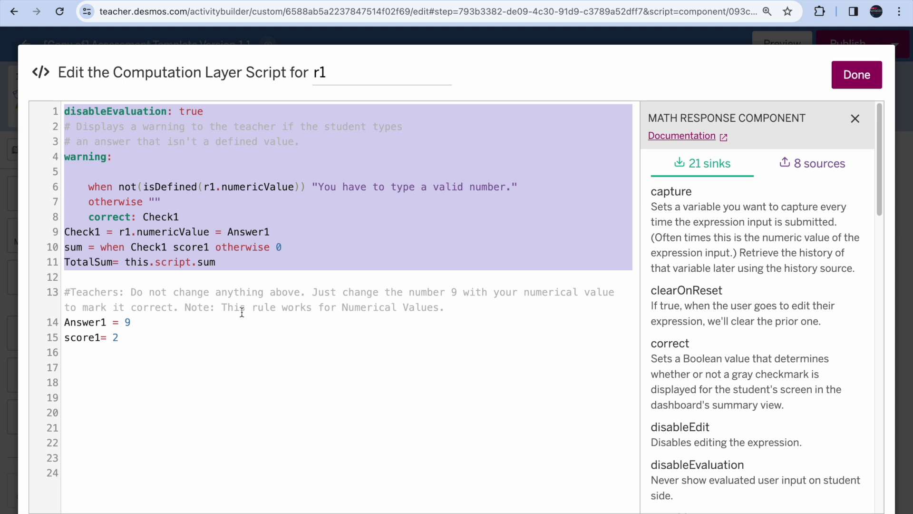
click(203, 354)
click(148, 322)
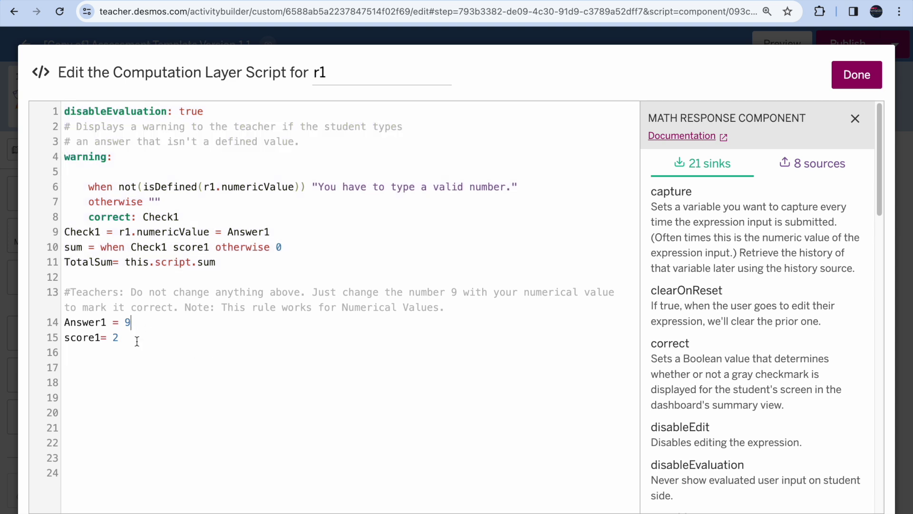
Step: Change the Q1 prompt from x = 3 to x = 2
click(857, 74)
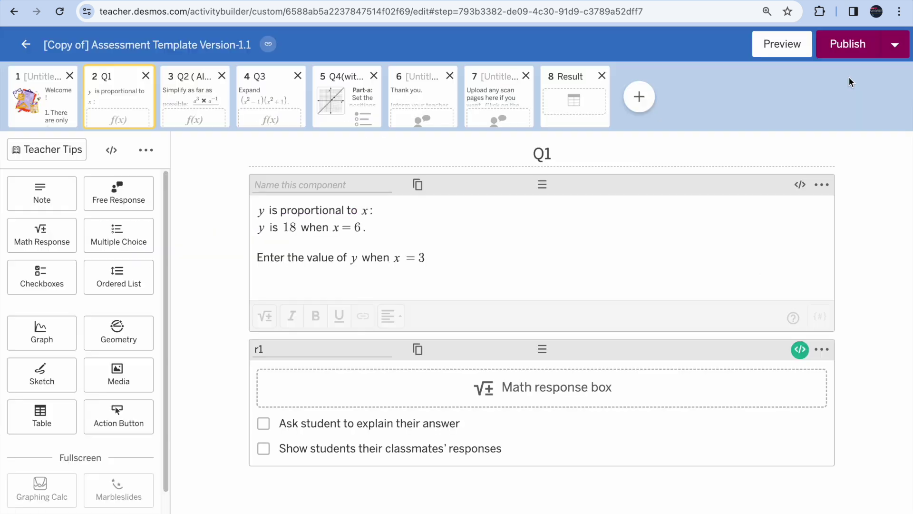
click(421, 259)
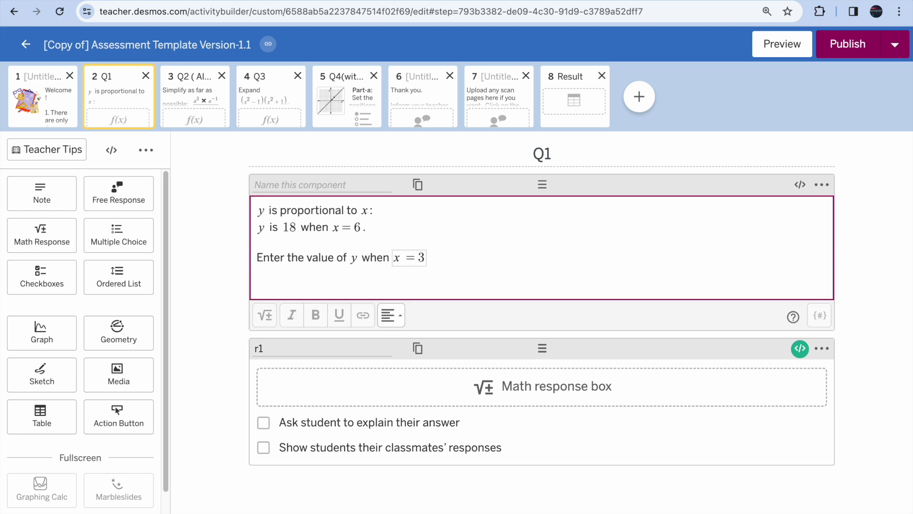
key(BackSpace)
text(2)
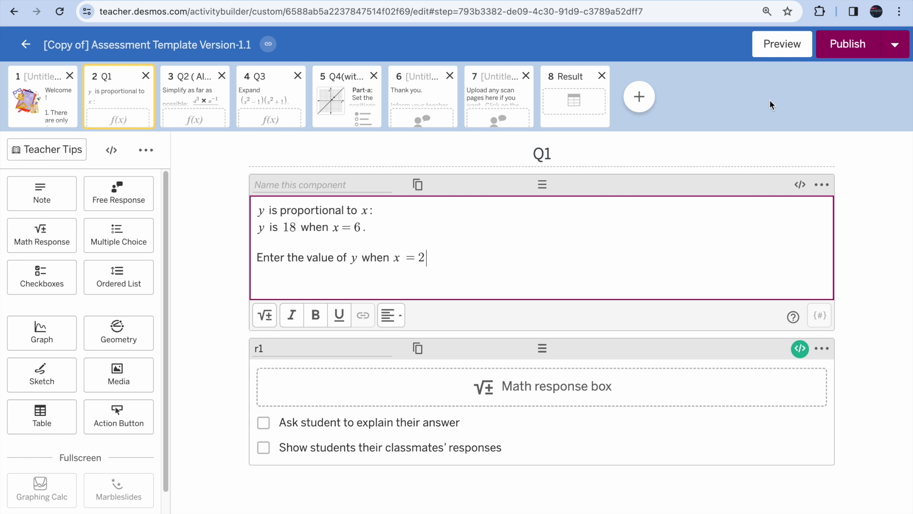
Step: In r1's answer script, change Answer1 from 9 to 6 and set the score1 value to 2
click(800, 349)
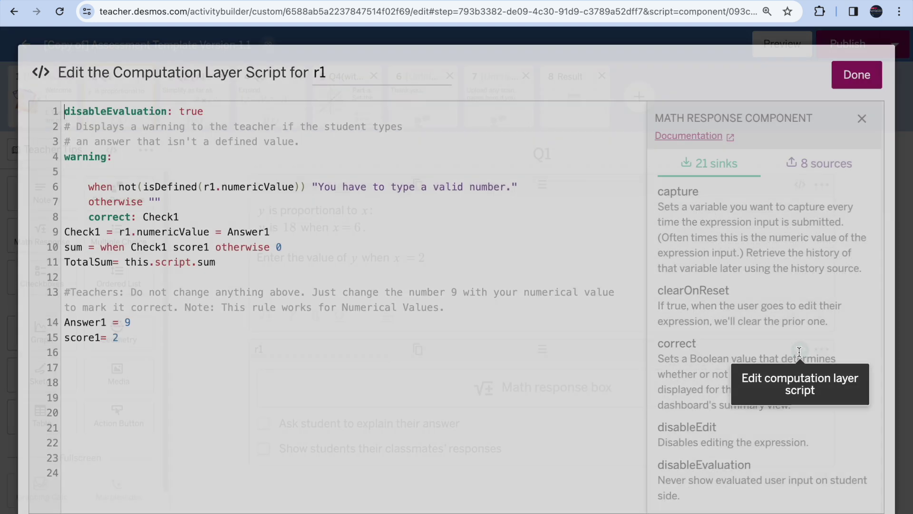
click(129, 324)
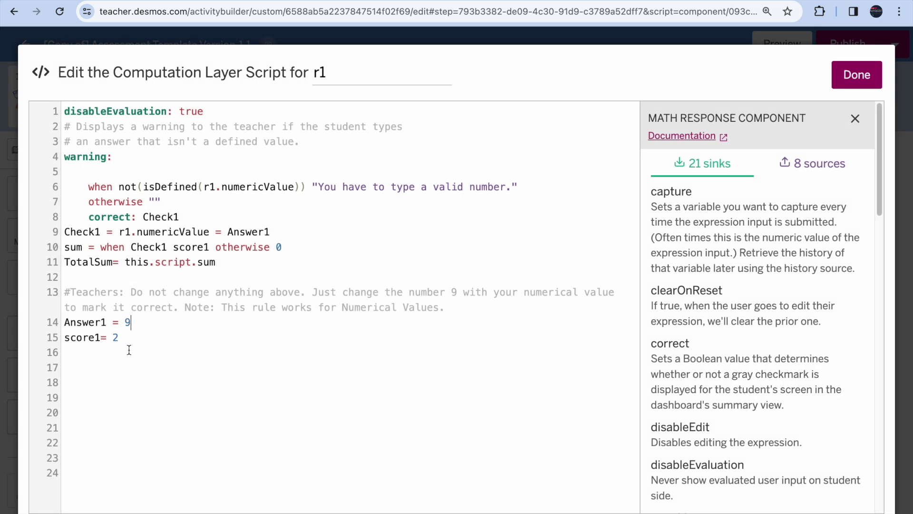
key(BackSpace)
text(6)
key(BackSpace)
text(2)
click(853, 78)
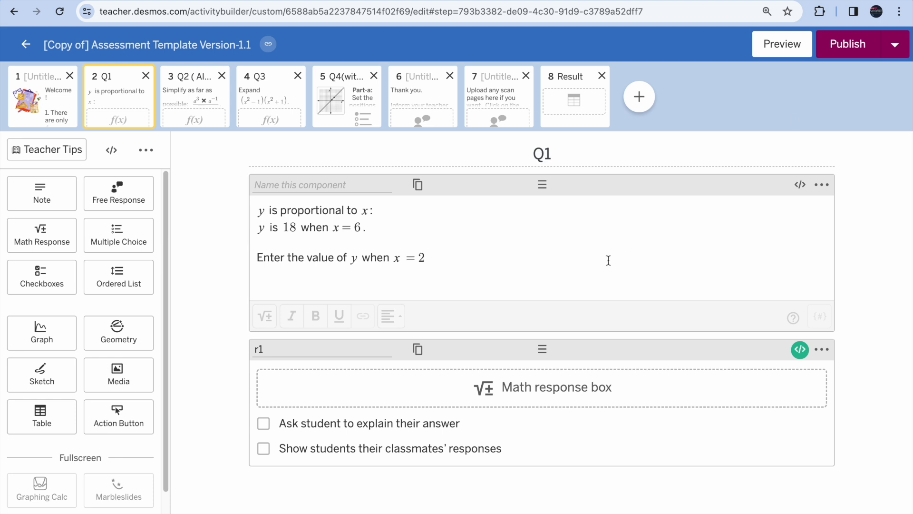
click(777, 52)
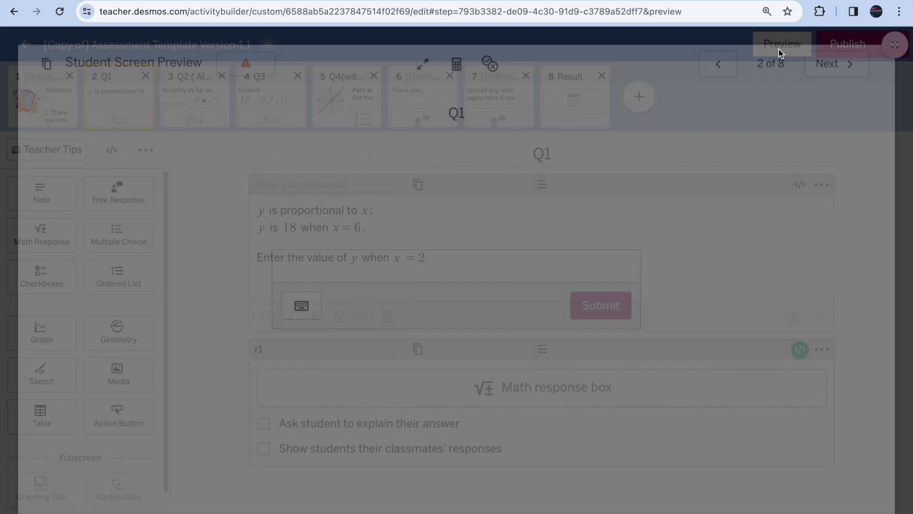
click(317, 270)
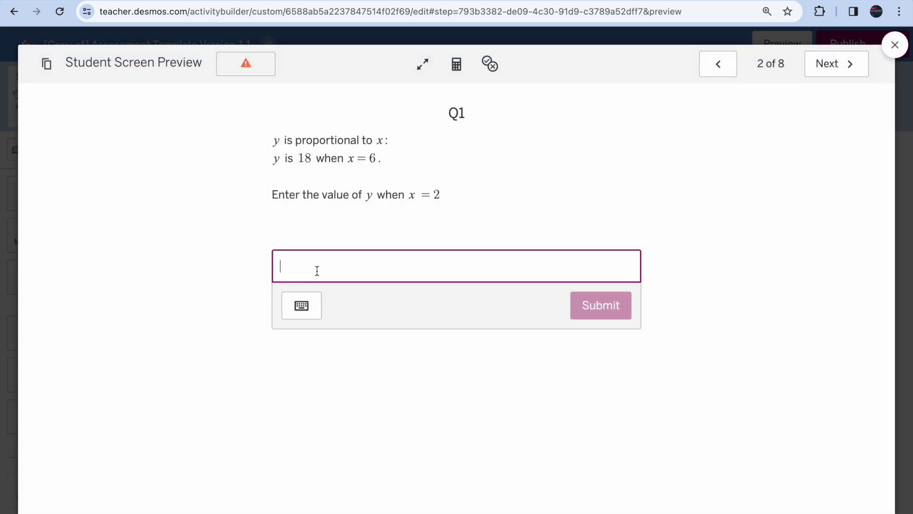
text(9)
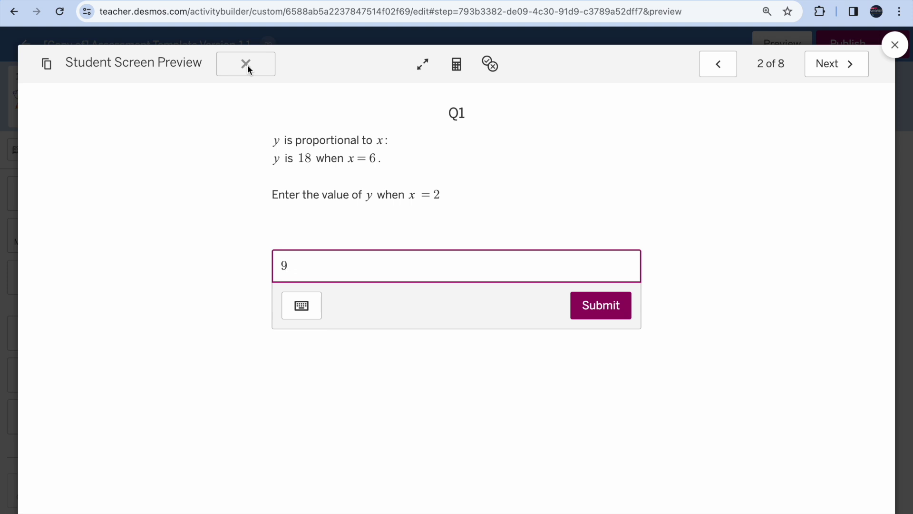
key(BackSpace)
text(6)
click(594, 317)
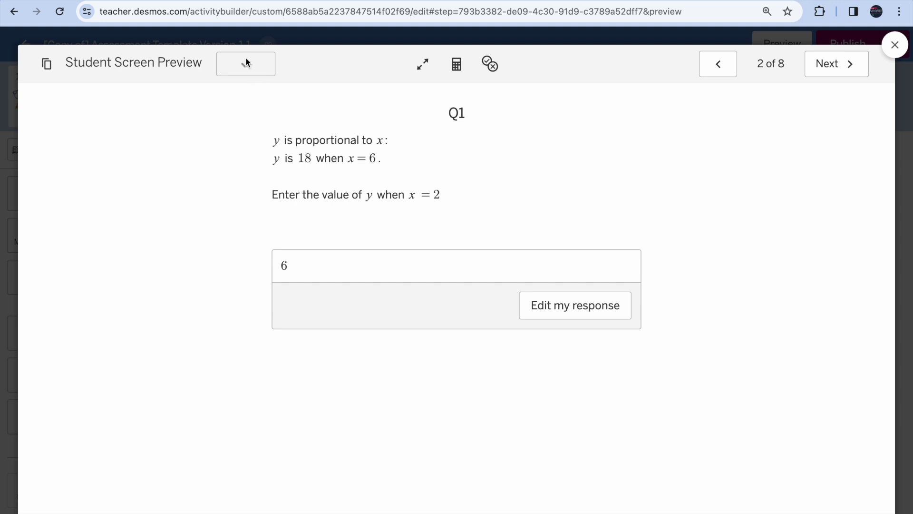
click(289, 266)
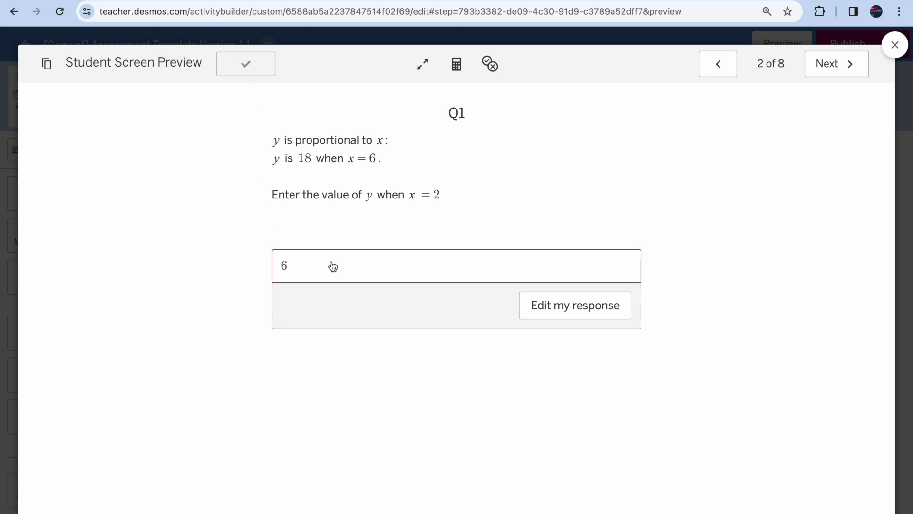
click(289, 267)
key(BackSpace)
text(y=6)
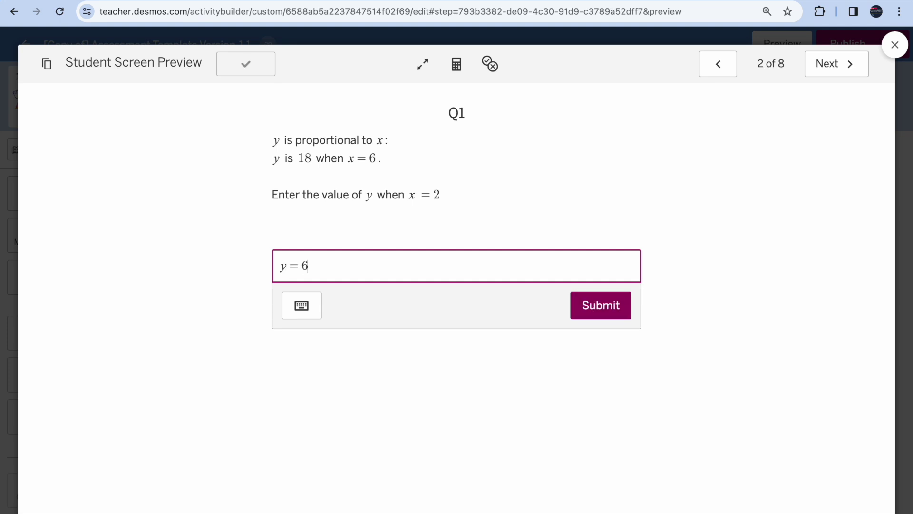
key(Return)
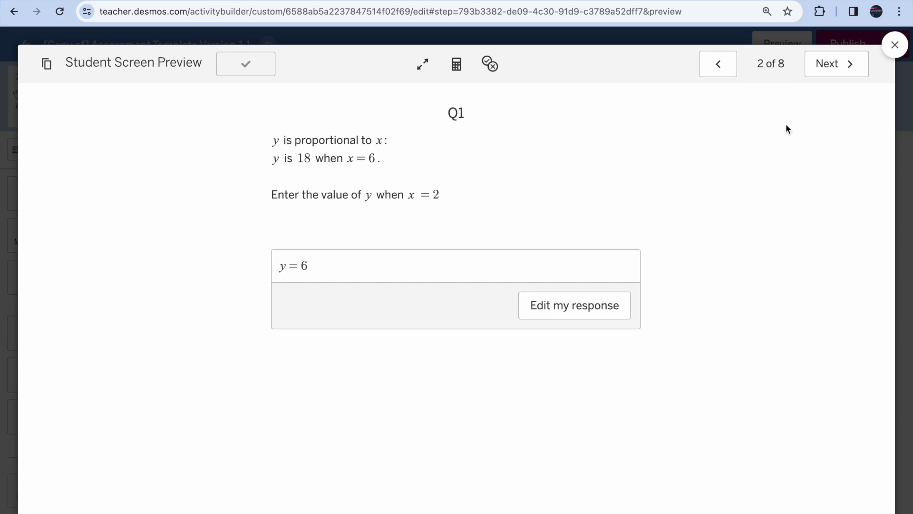
click(895, 46)
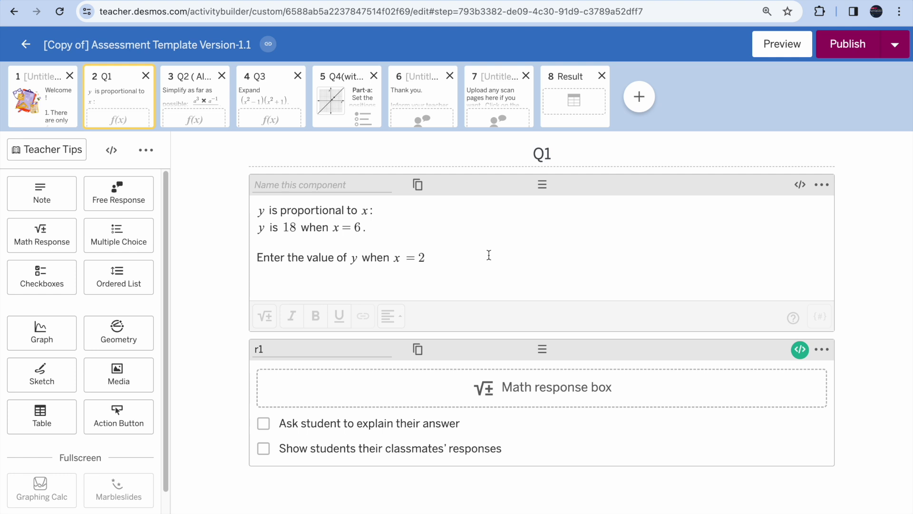
Step: Copy the Q1 screen from the preview and paste it into a new screen after Q1
click(782, 48)
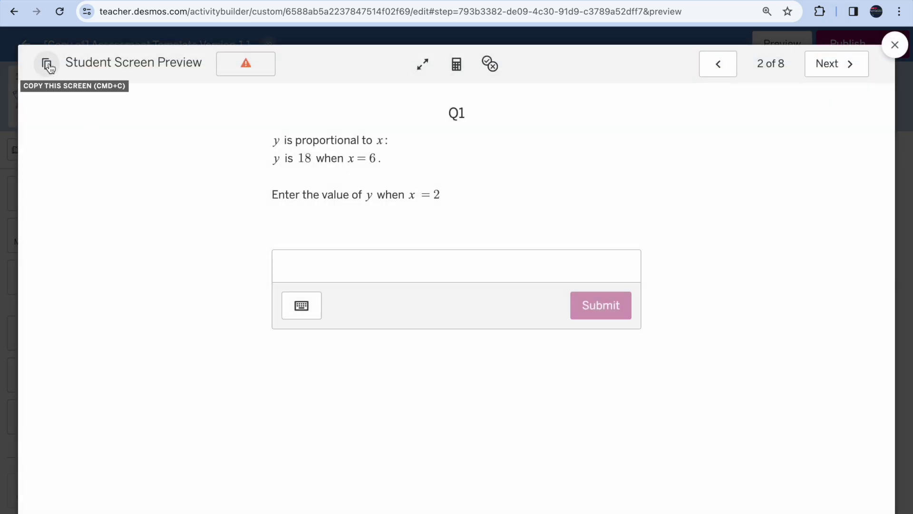
click(47, 66)
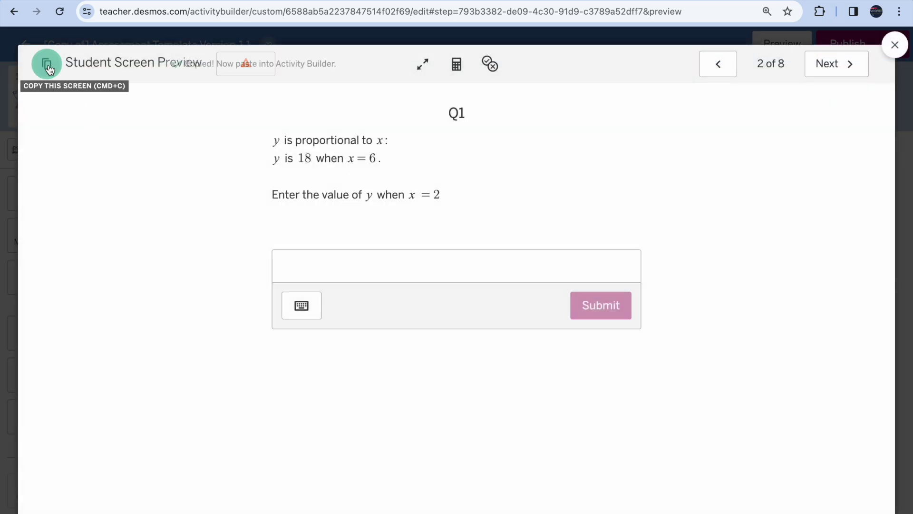
click(895, 45)
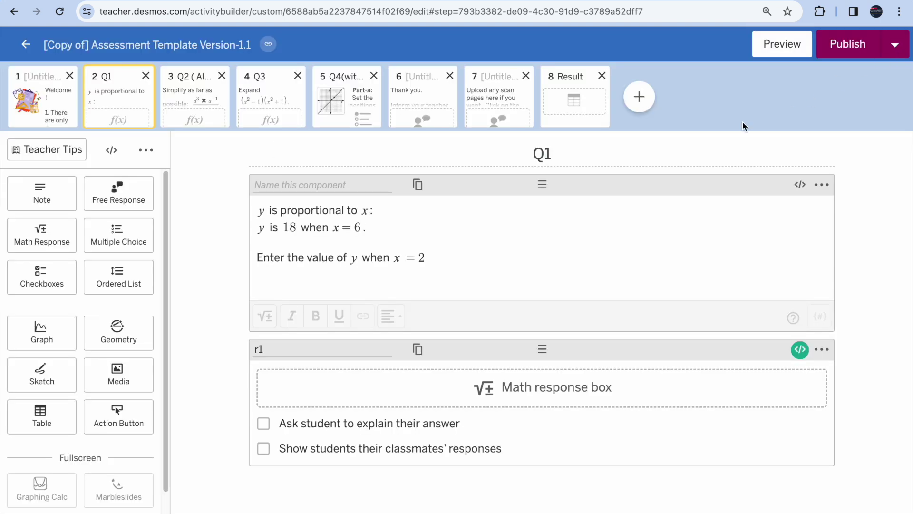
click(639, 98)
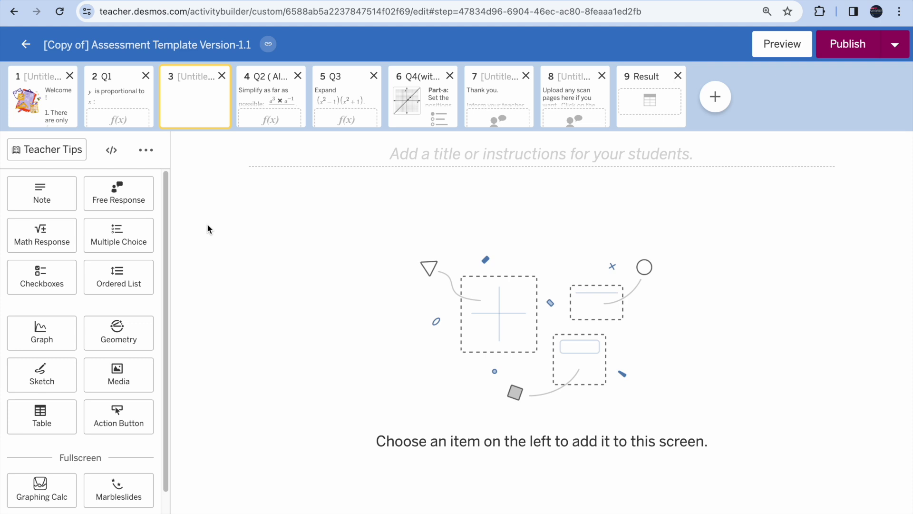
key(ctrl+v)
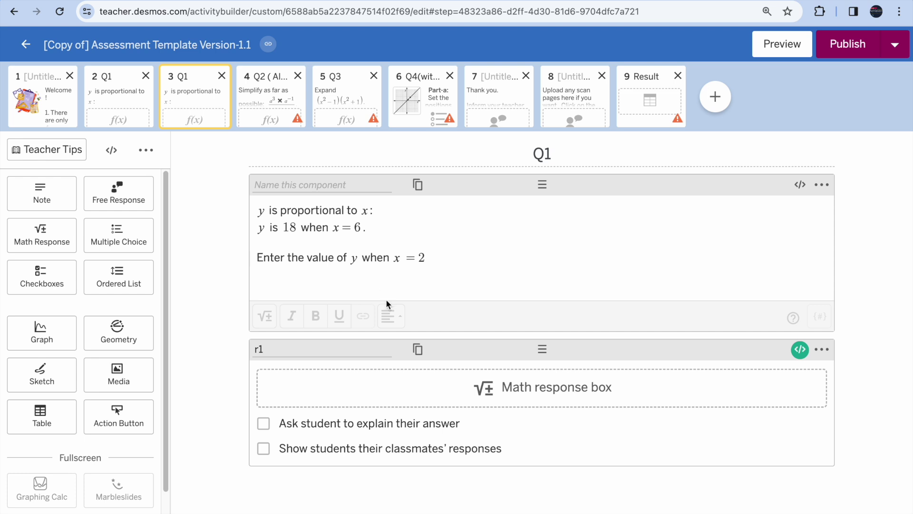
Step: Compare the original and duplicate Q1, delete the duplicate, then open Q2 (Algebra)
click(115, 104)
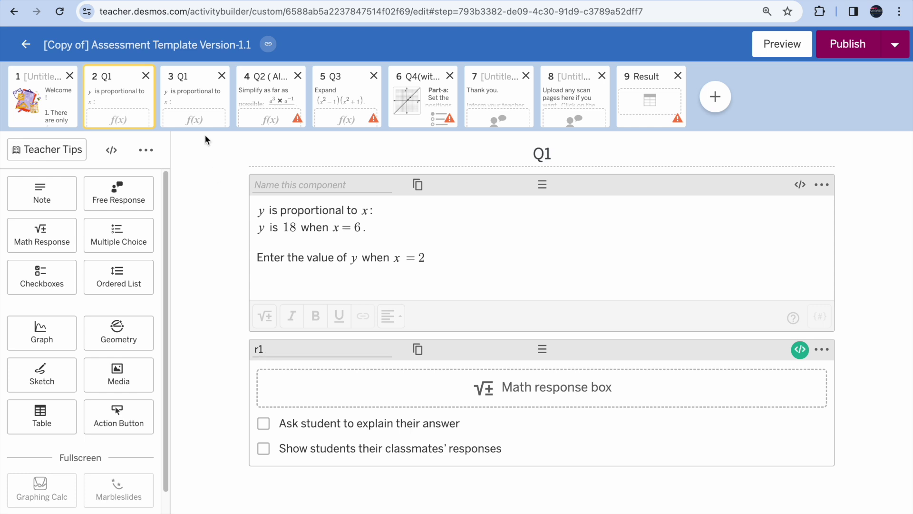
click(198, 109)
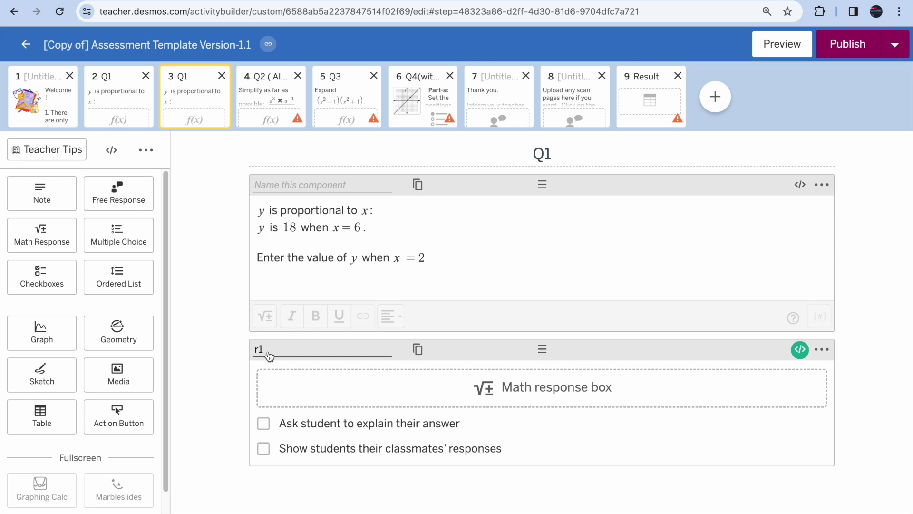
click(222, 77)
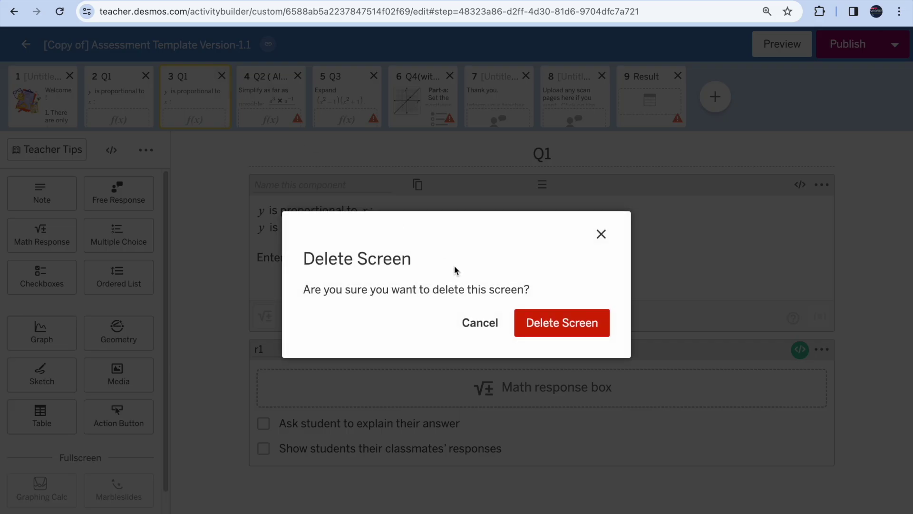
click(554, 328)
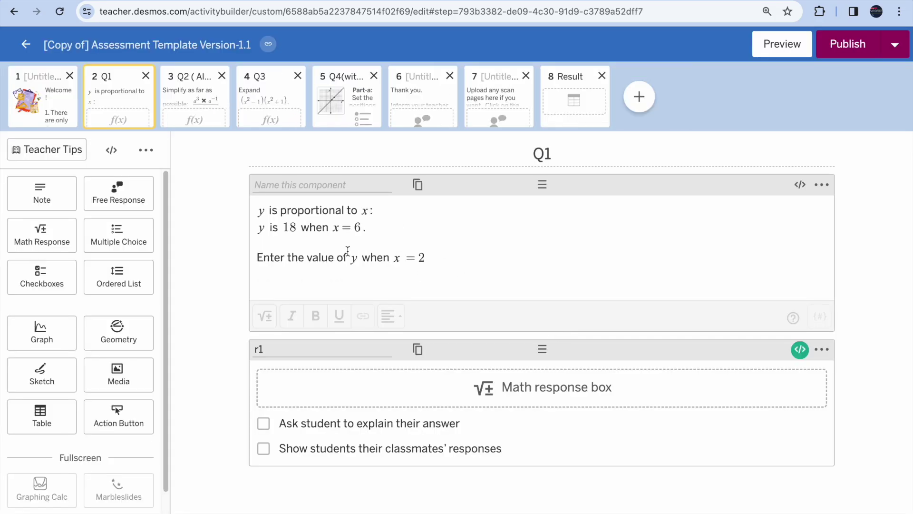
click(199, 105)
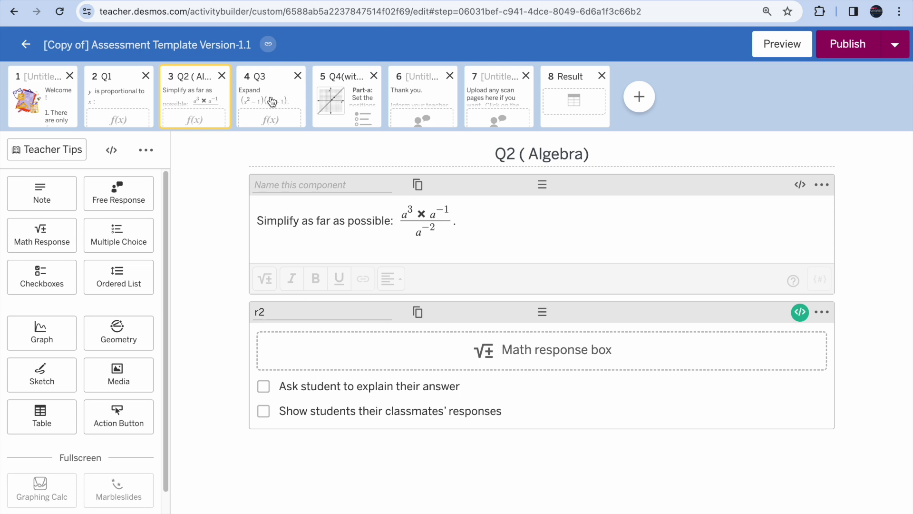
Step: Review Q3 and Q4, then open the Result table's script totalling the r1–r4 scores
key(Right)
key(Right)
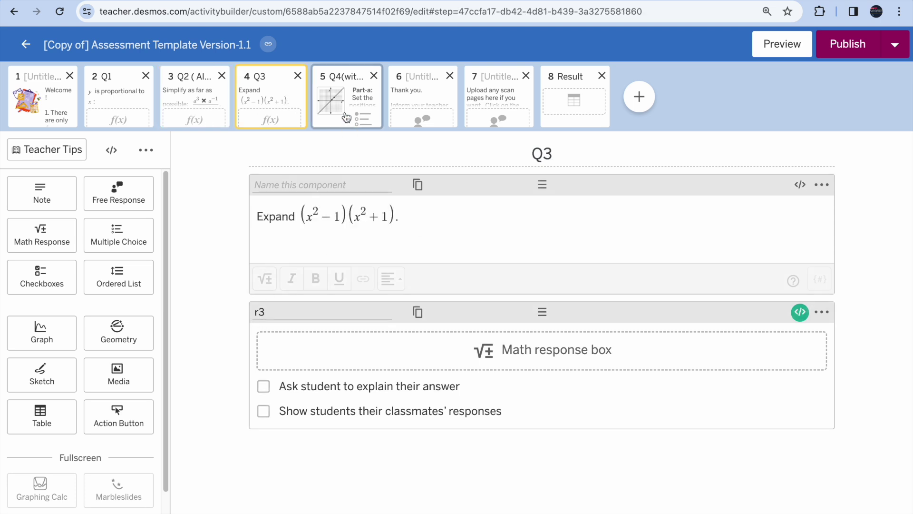
scroll(638, 491, down, 4)
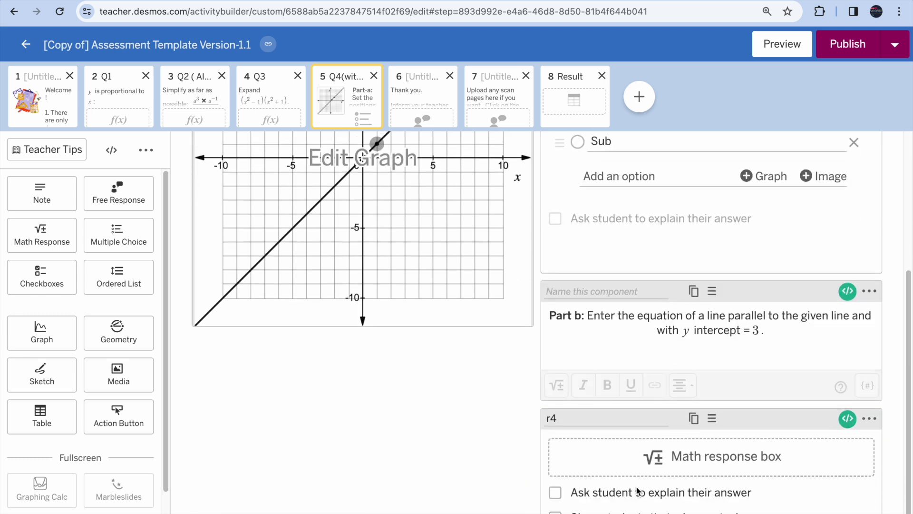
scroll(600, 393, up, 4)
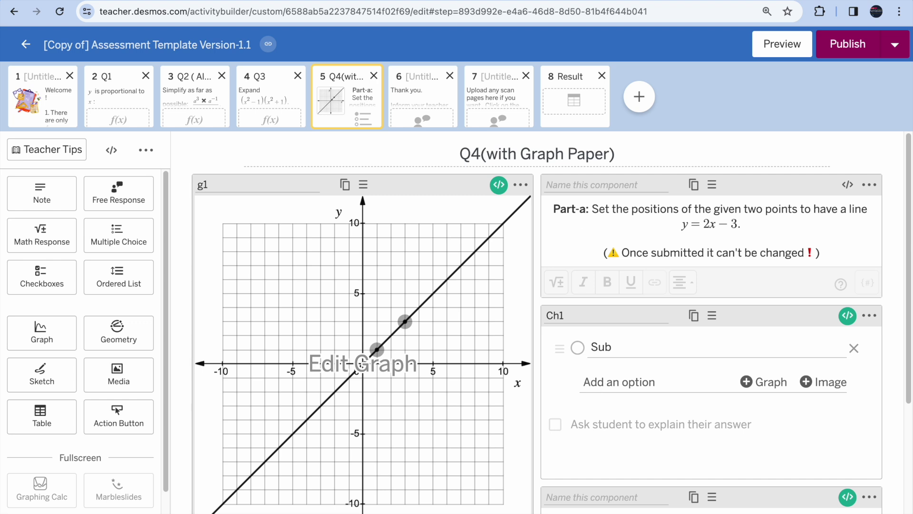
click(573, 100)
click(800, 186)
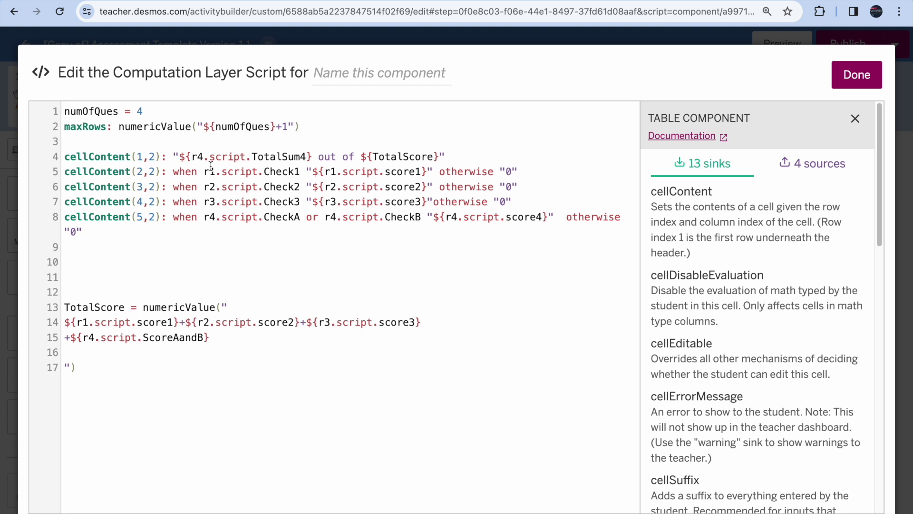
Step: Check the Q1 score line, close the Result table's script, and return to Q2 (Algebra)
click(215, 171)
click(856, 84)
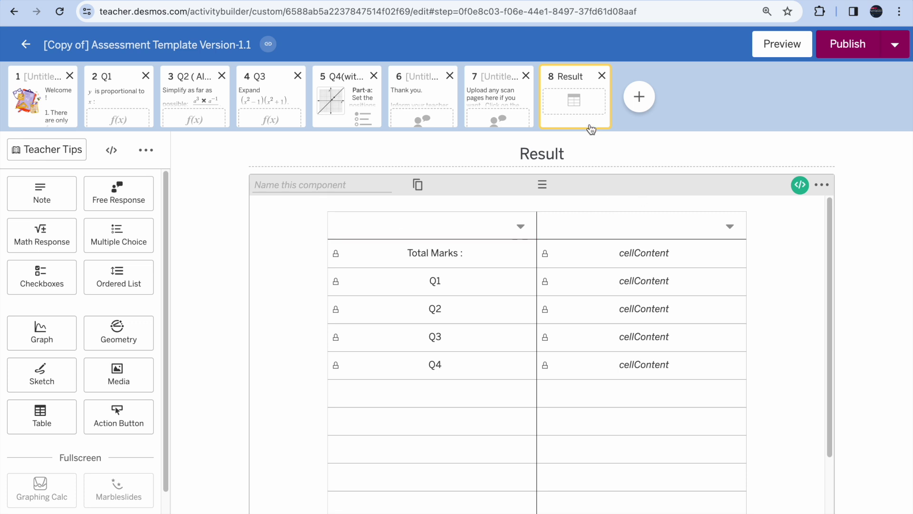
click(646, 227)
click(193, 118)
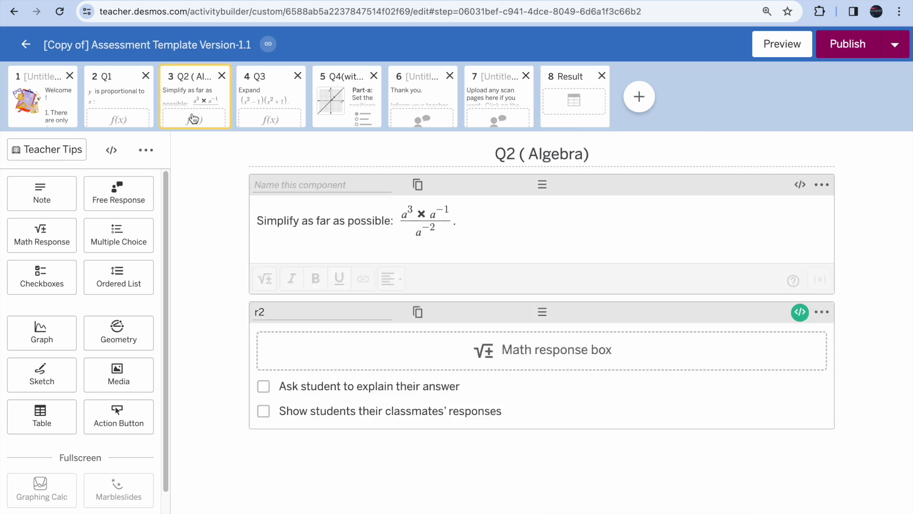